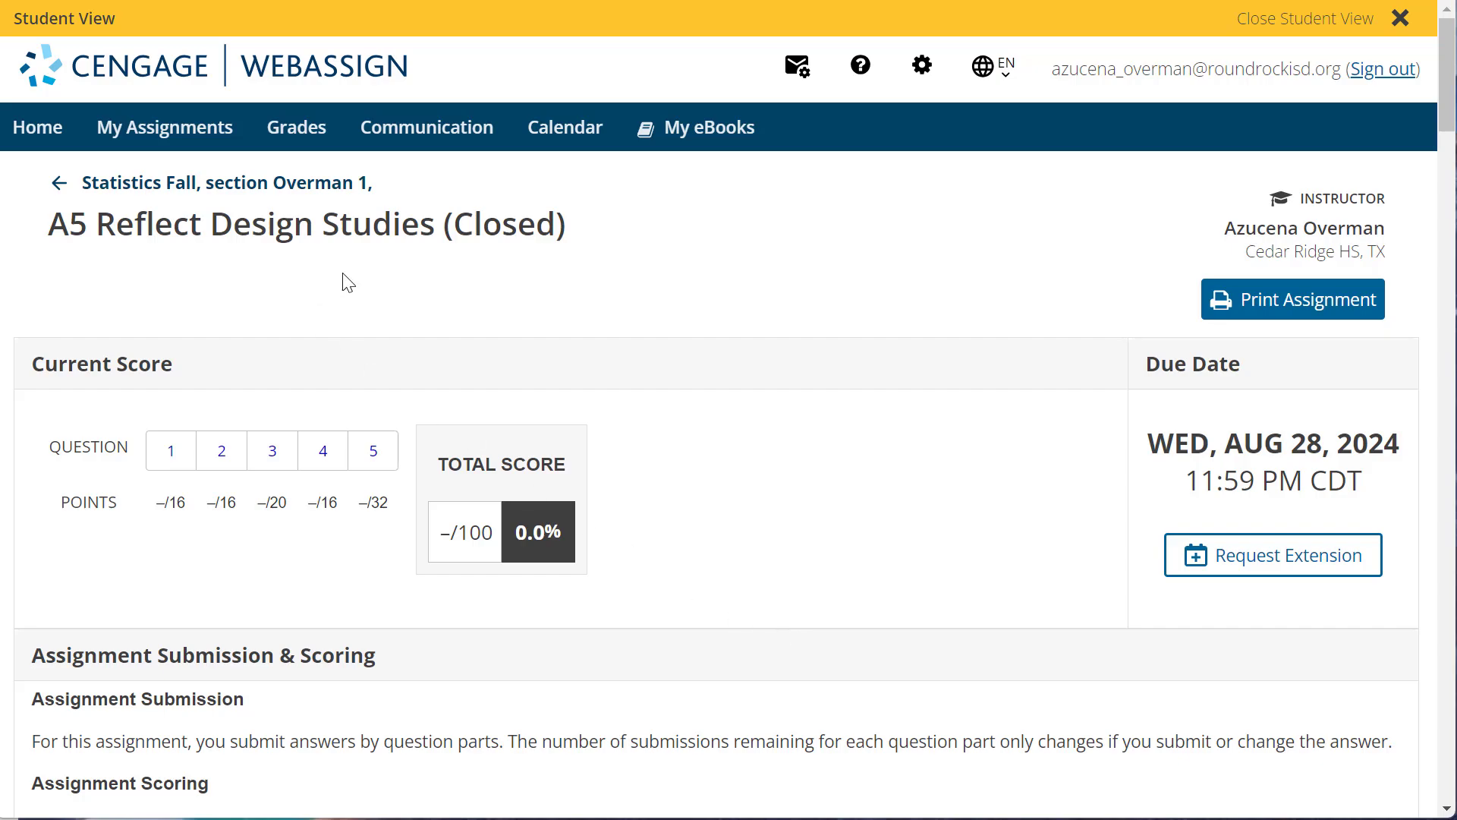
Scroll down to question 1's unit video and its sampling parts a through d.
scroll(348, 282, down, 6)
scroll(348, 282, up, 6)
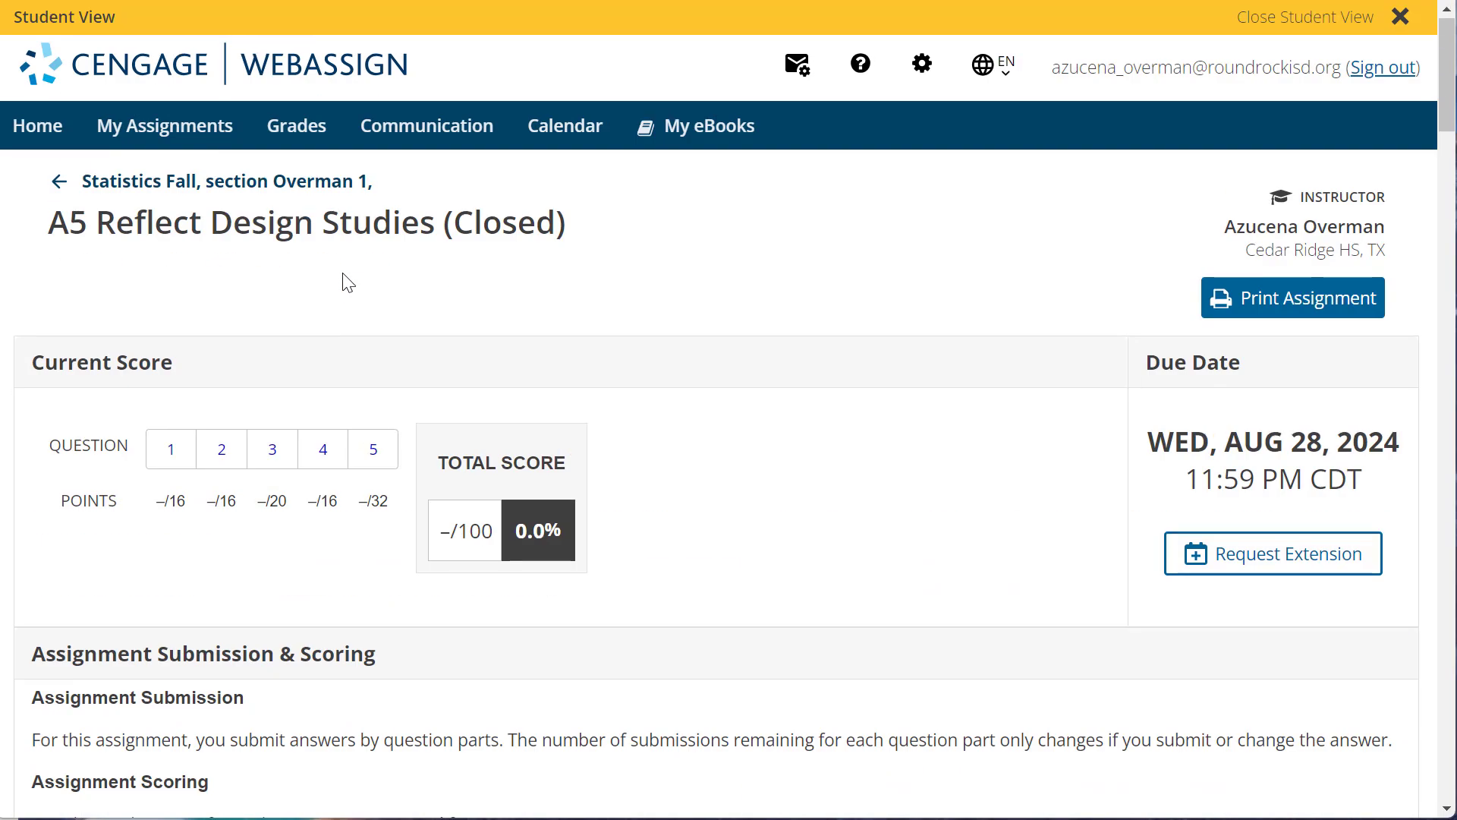
scroll(348, 282, down, 9)
scroll(348, 282, down, 6)
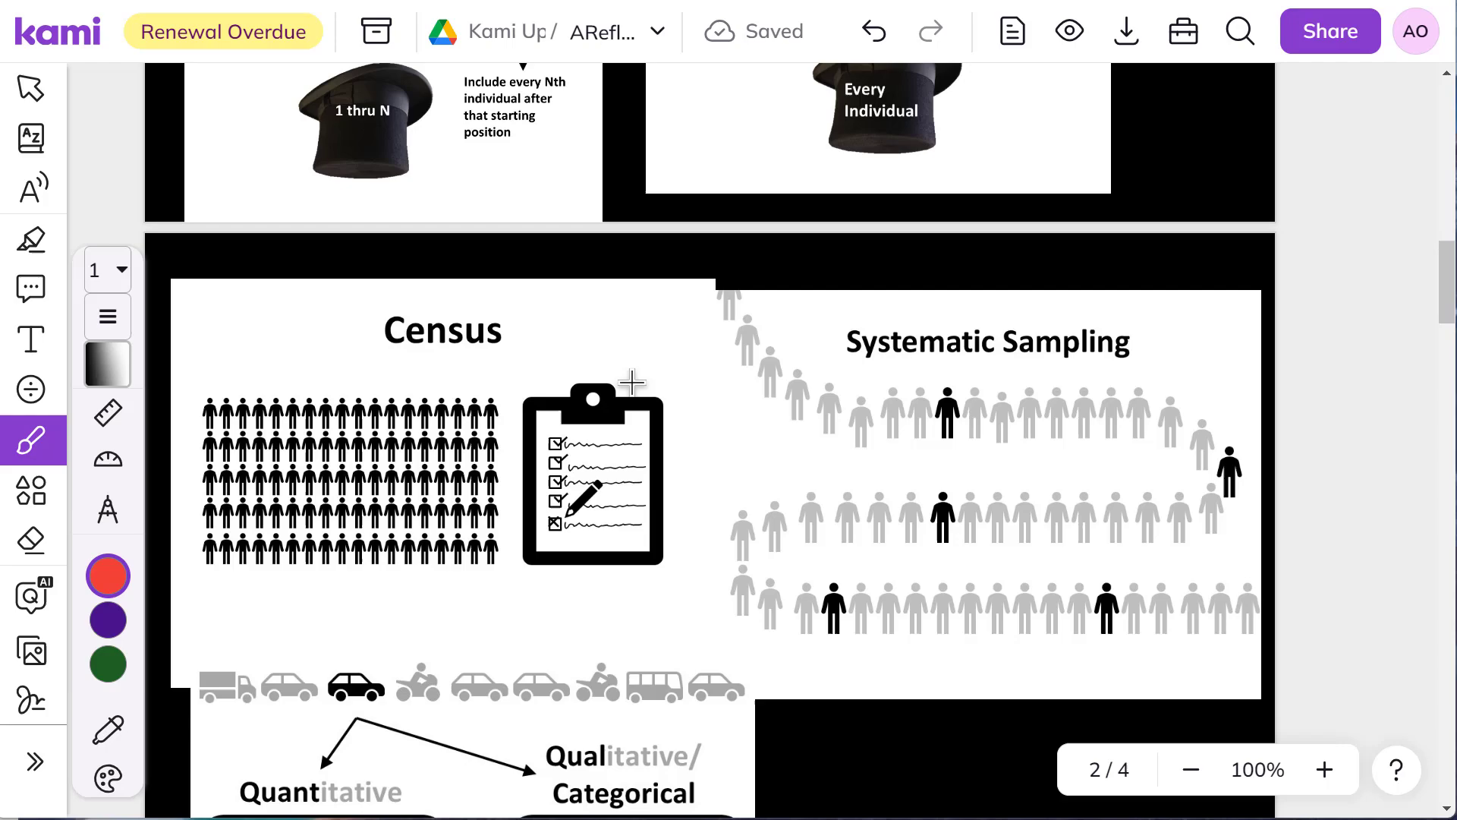
scroll(969, 414, down, 10)
scroll(969, 414, down, 8)
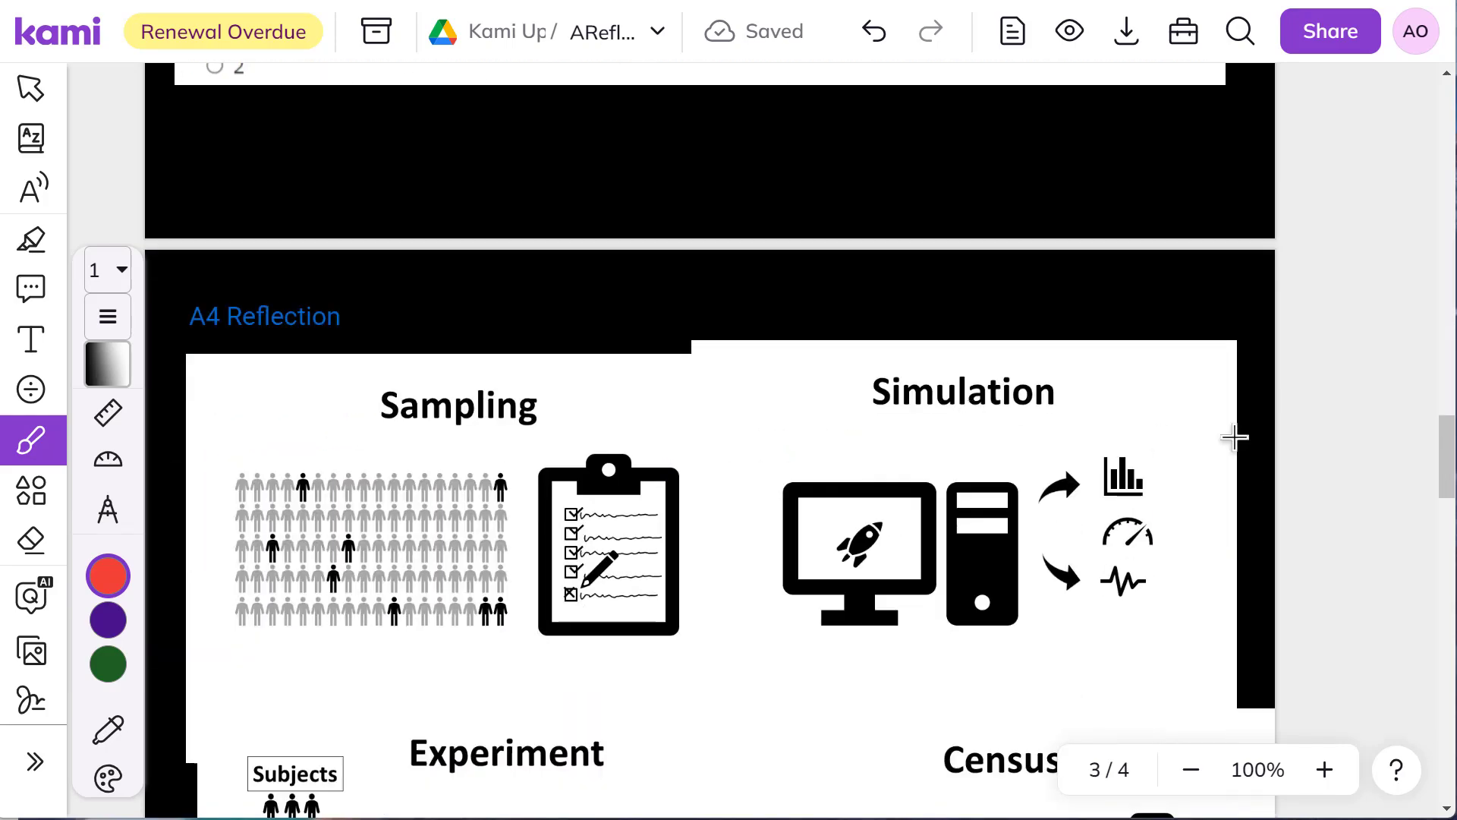
click(29, 88)
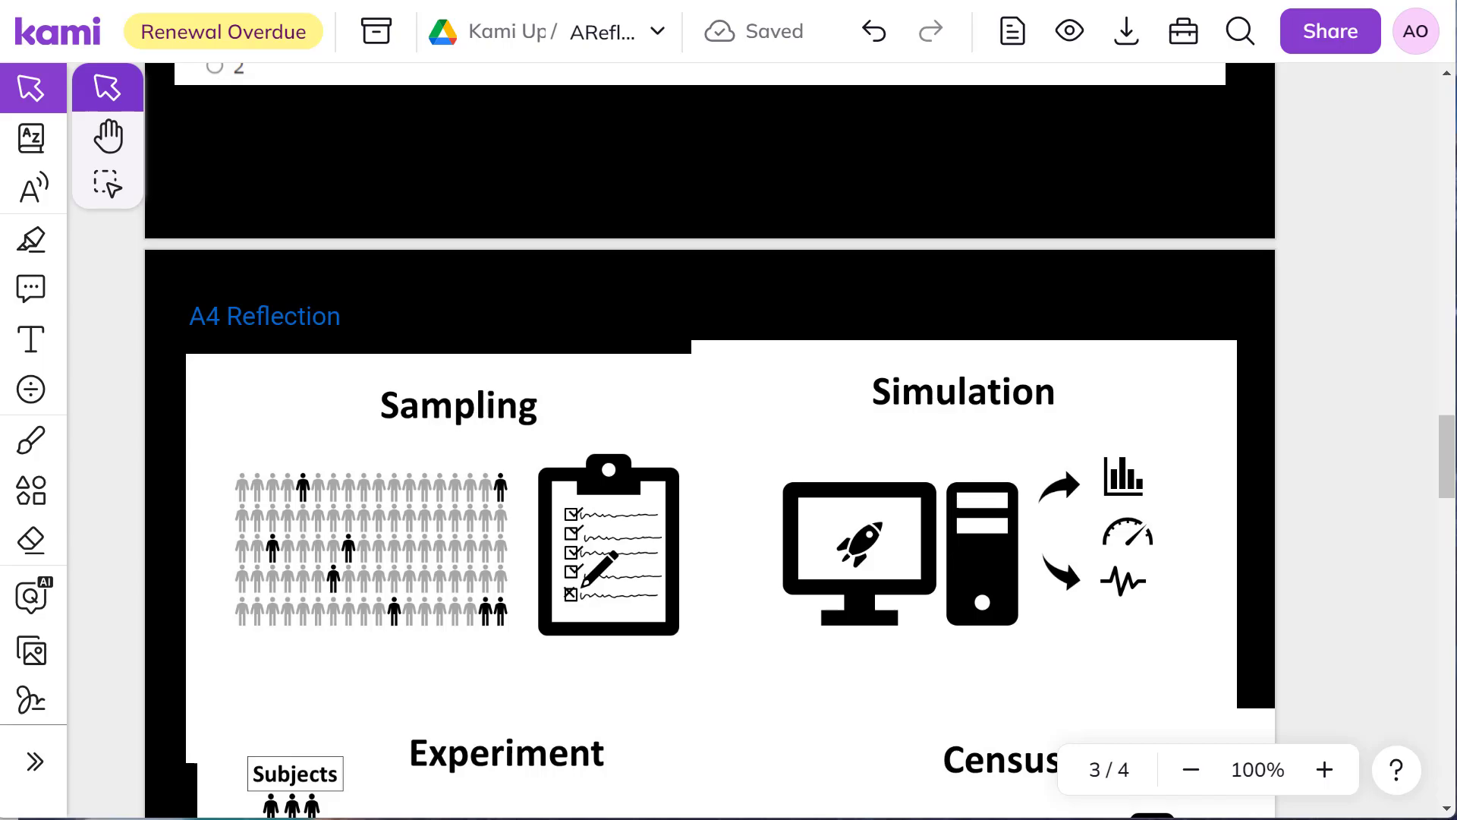
key(ctrl+Tab)
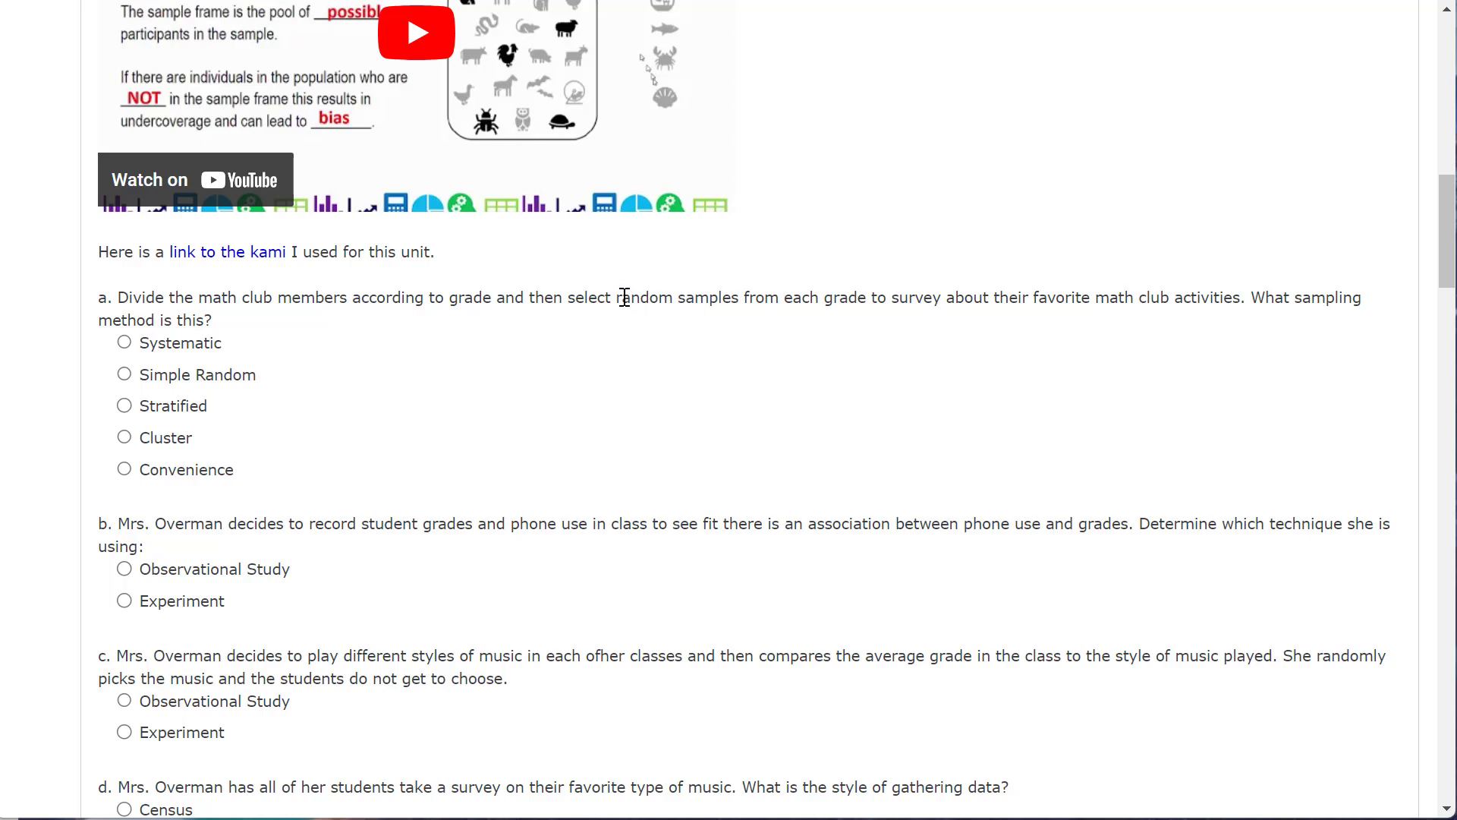
Highlight 'random samples from each grade', compare it with the Kami Stratified diagram, and choose Stratified for part a.
drag(618, 299, 863, 311)
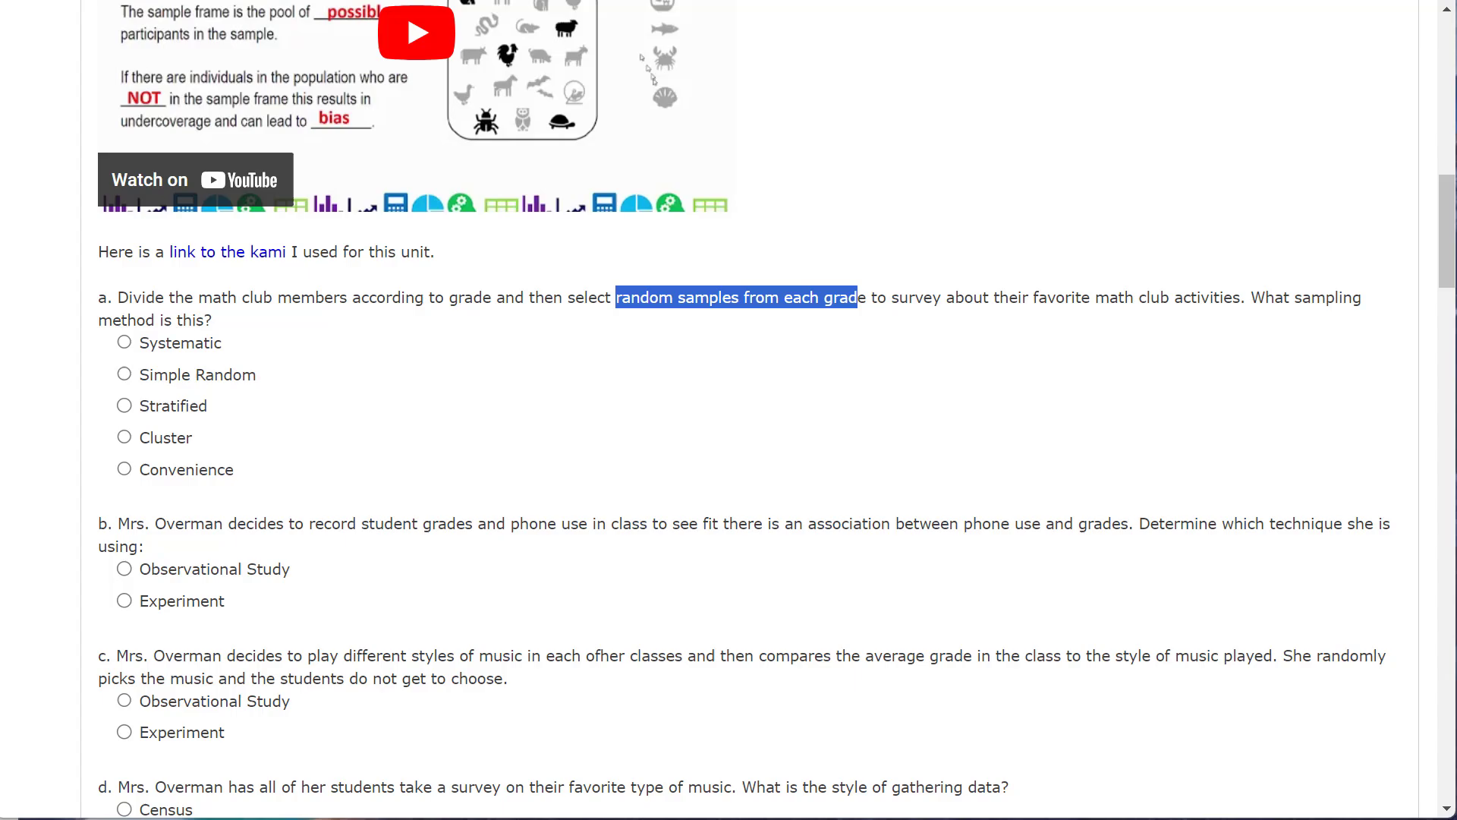
key(alt+Tab)
click(804, 538)
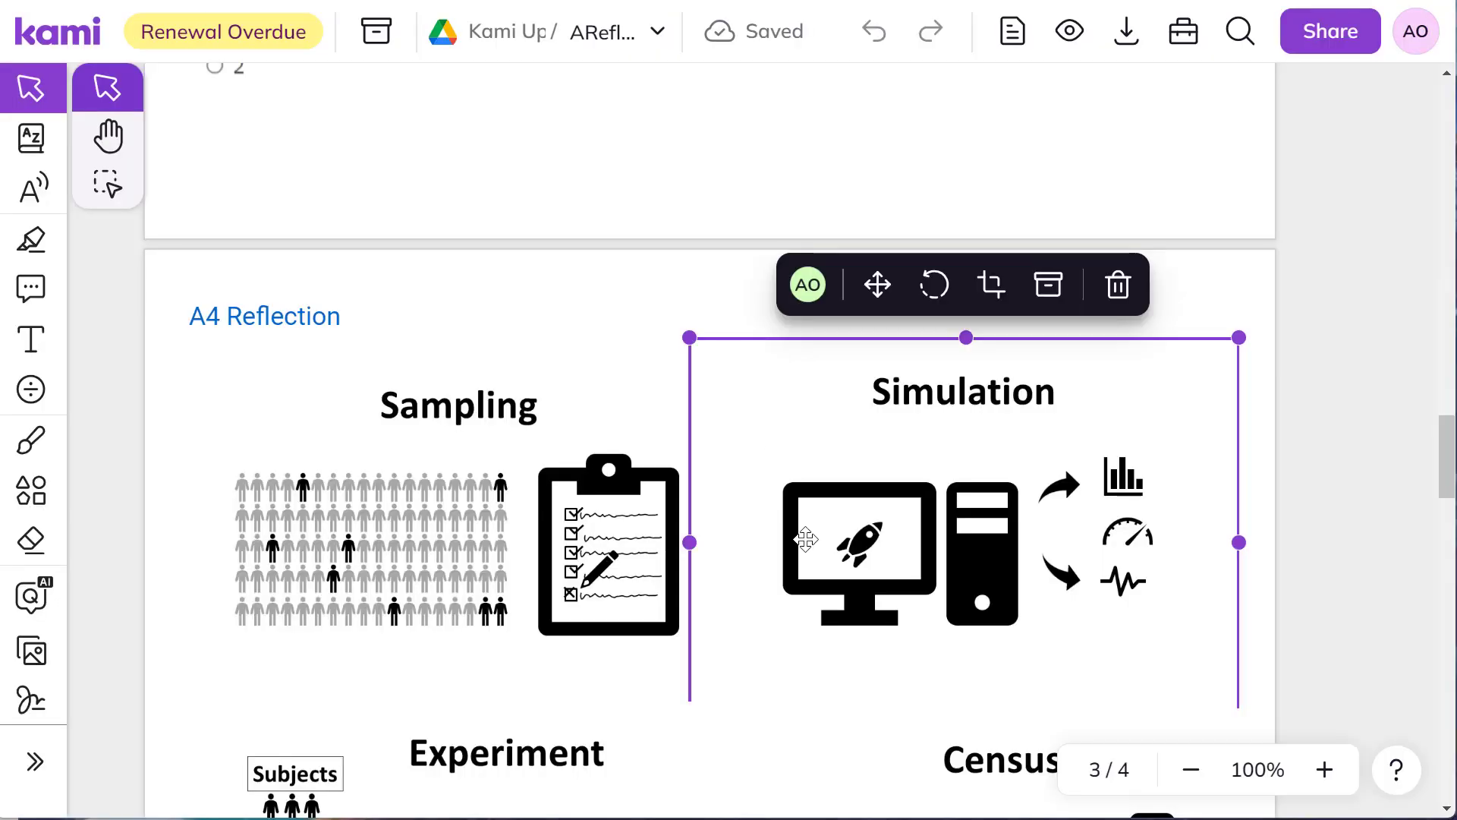
scroll(805, 537, up, 20)
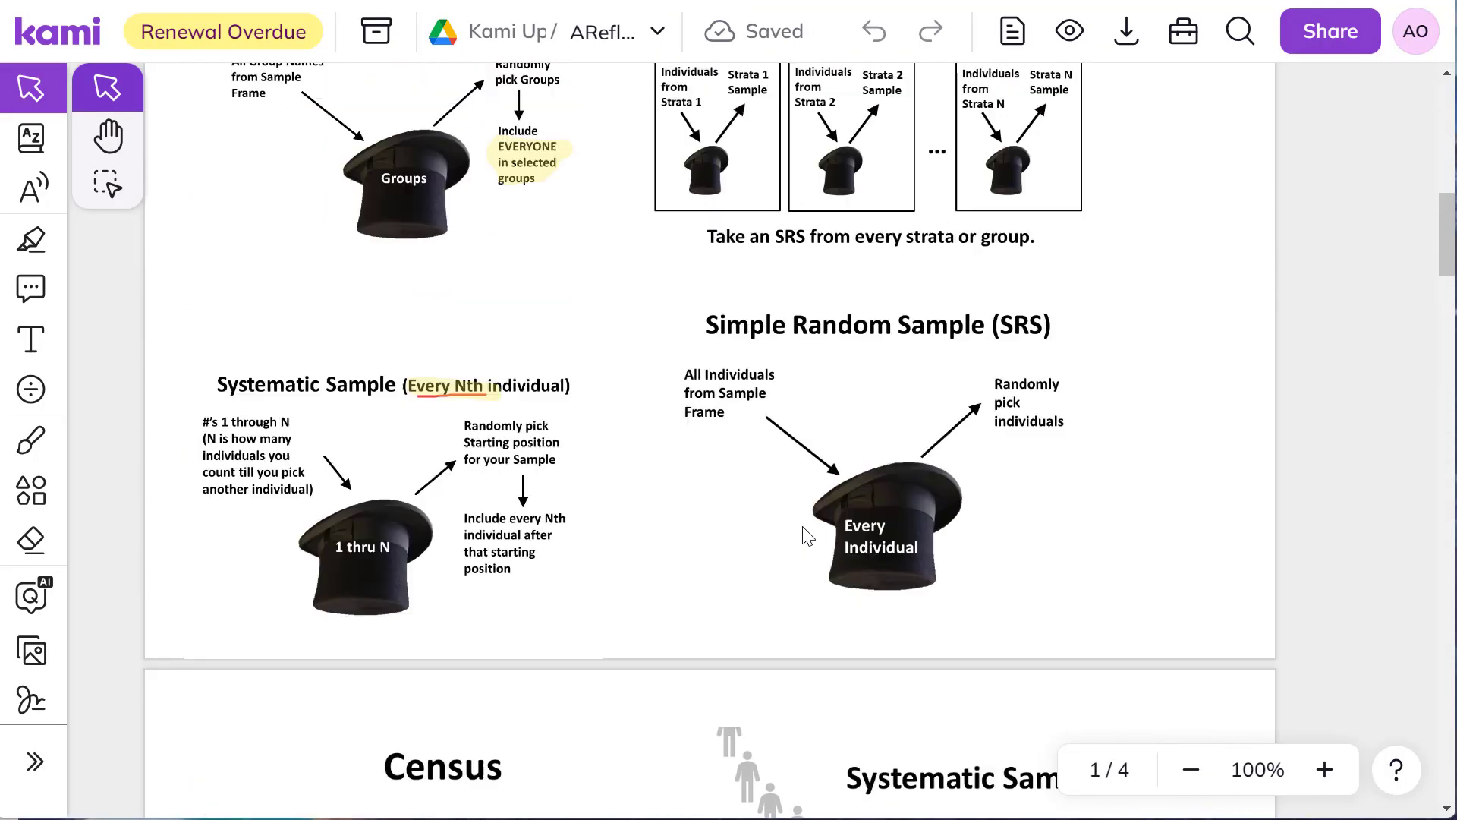
click(863, 358)
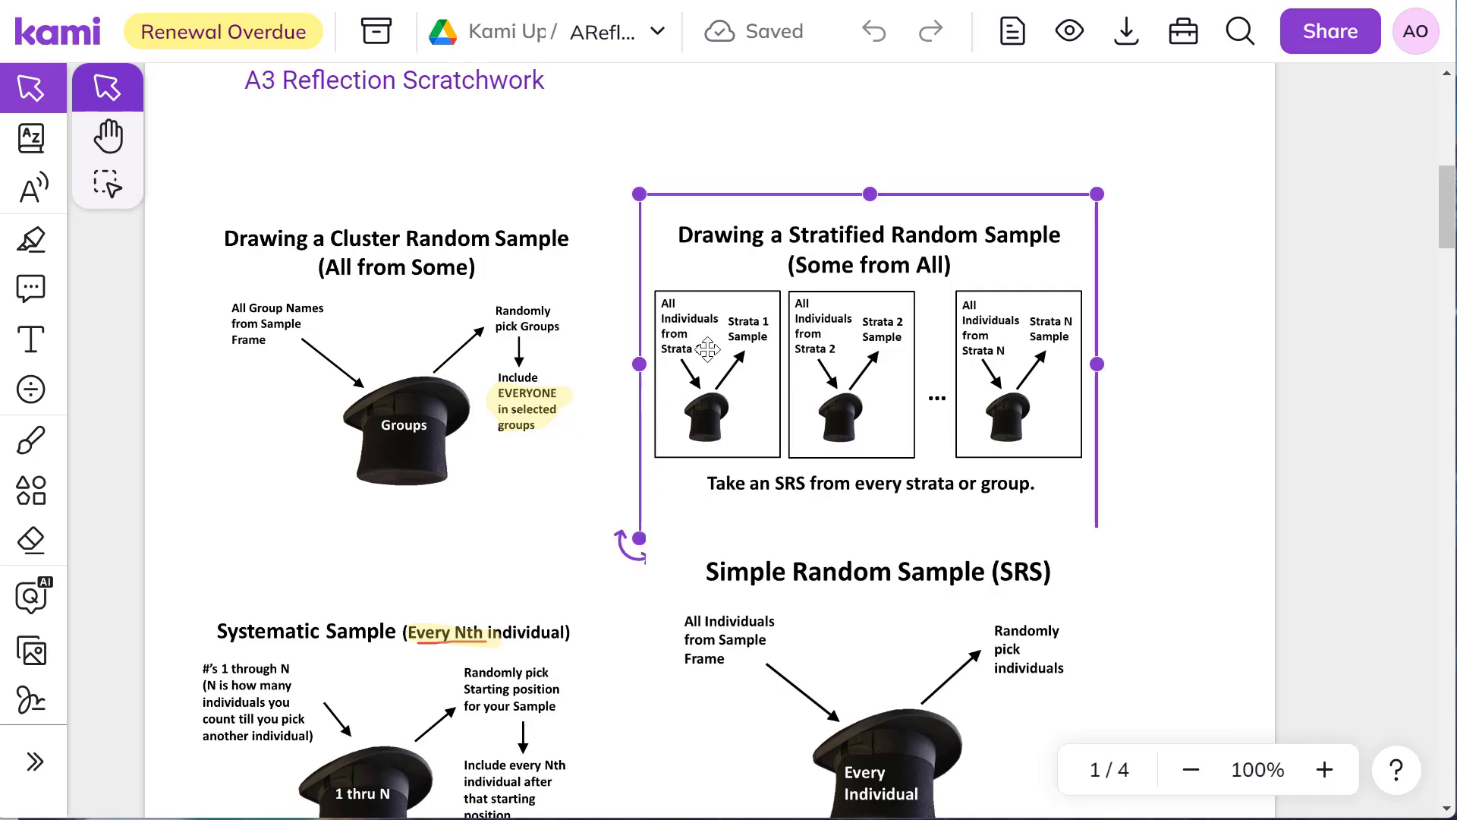
click(789, 419)
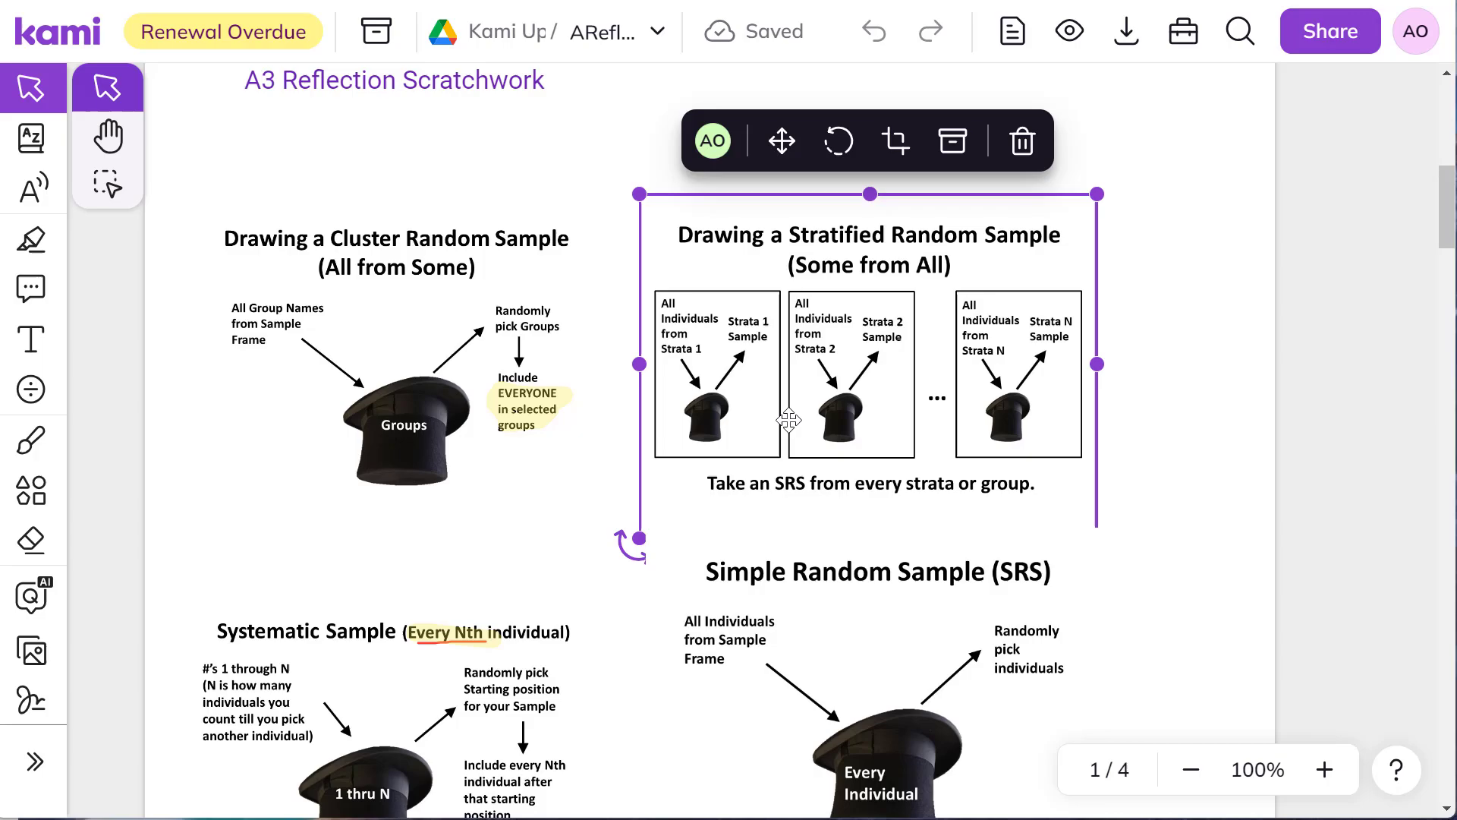
key(alt+Tab)
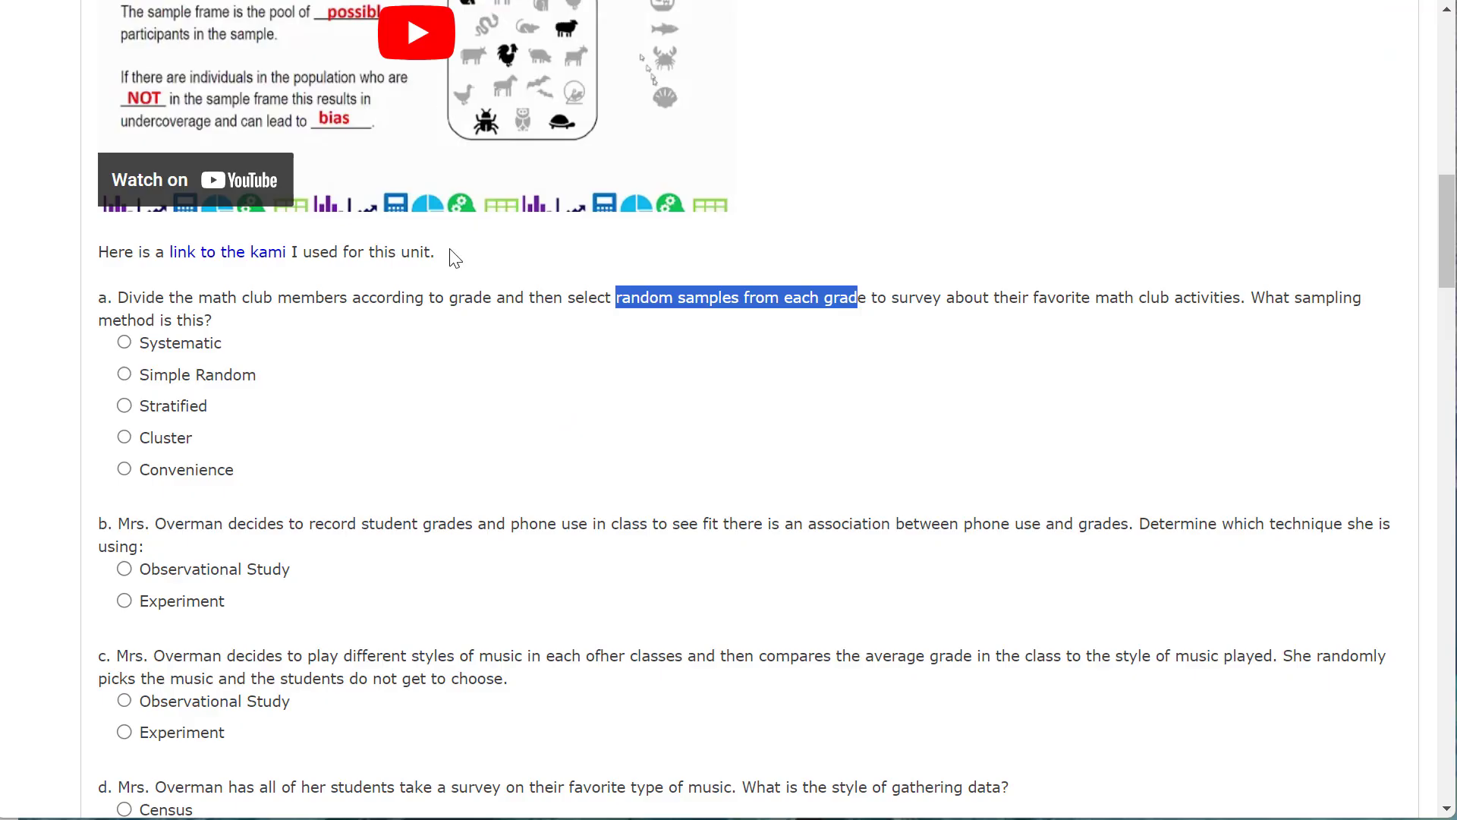
click(124, 405)
Scroll to parts b and c, then review the random-number block in the Kami notes.
scroll(341, 599, down, 5)
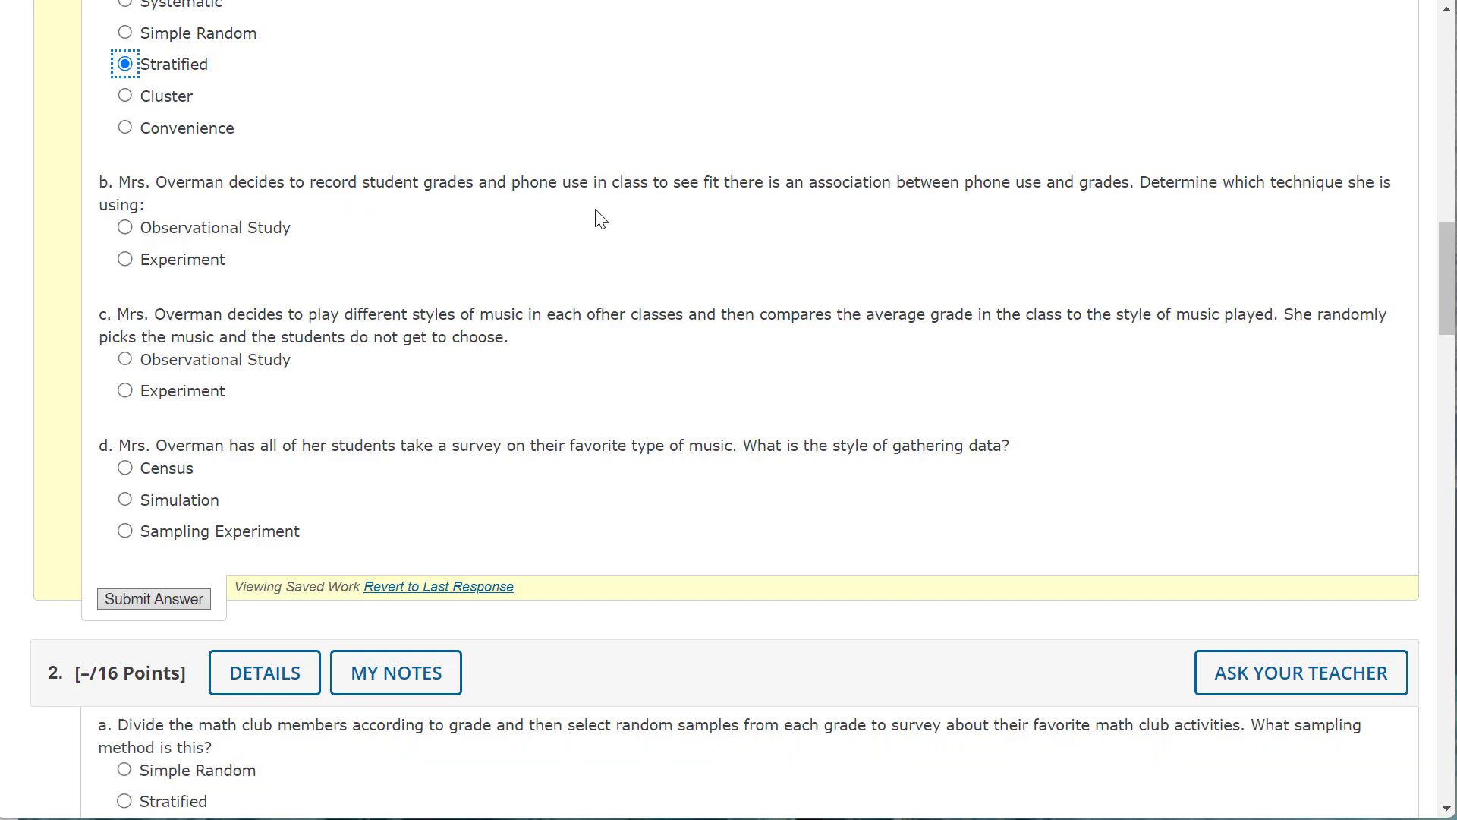
key(ctrl+Tab)
scroll(615, 379, down, 15)
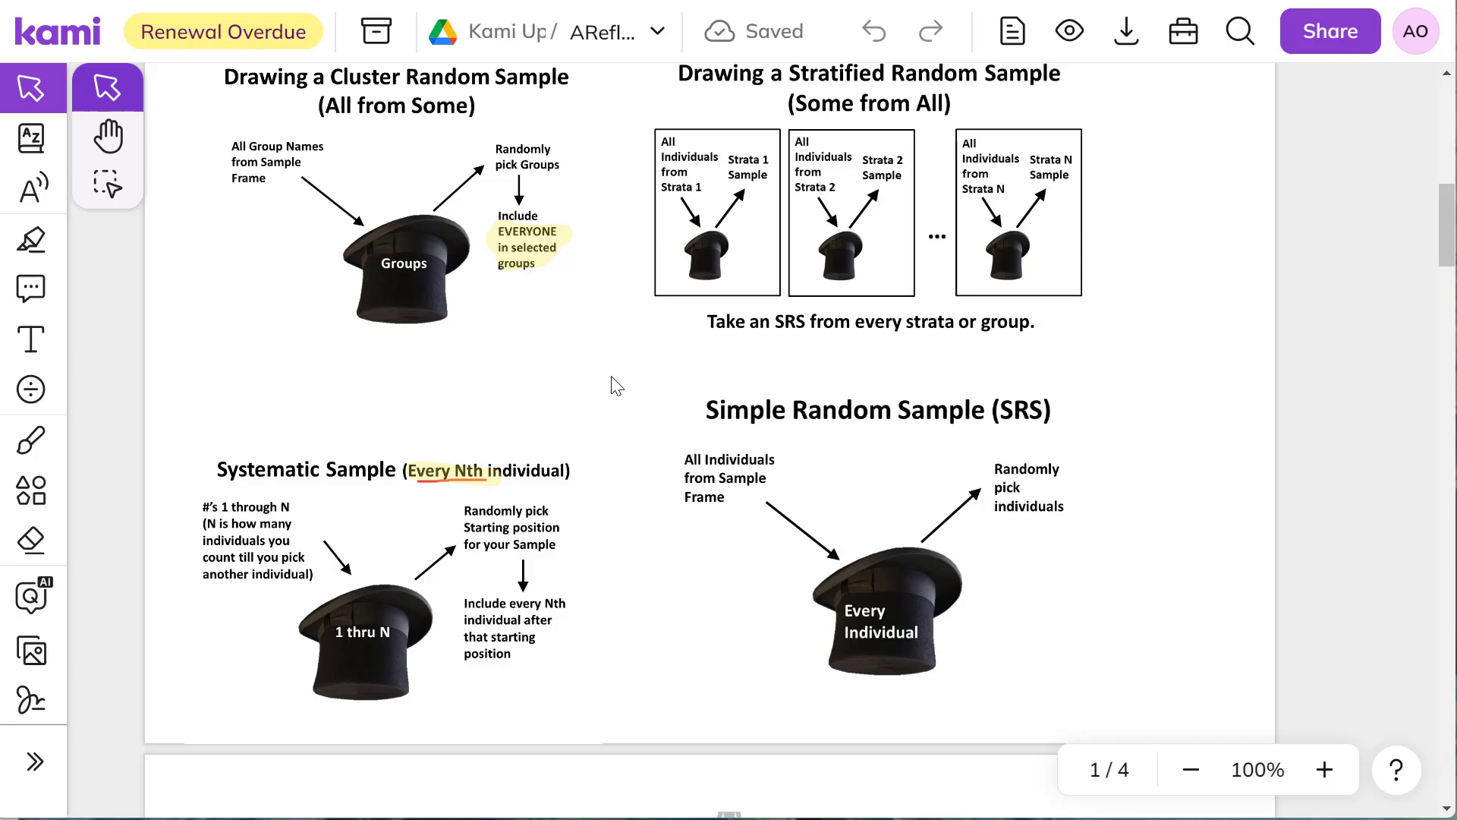
click(617, 375)
scroll(618, 375, up, 7)
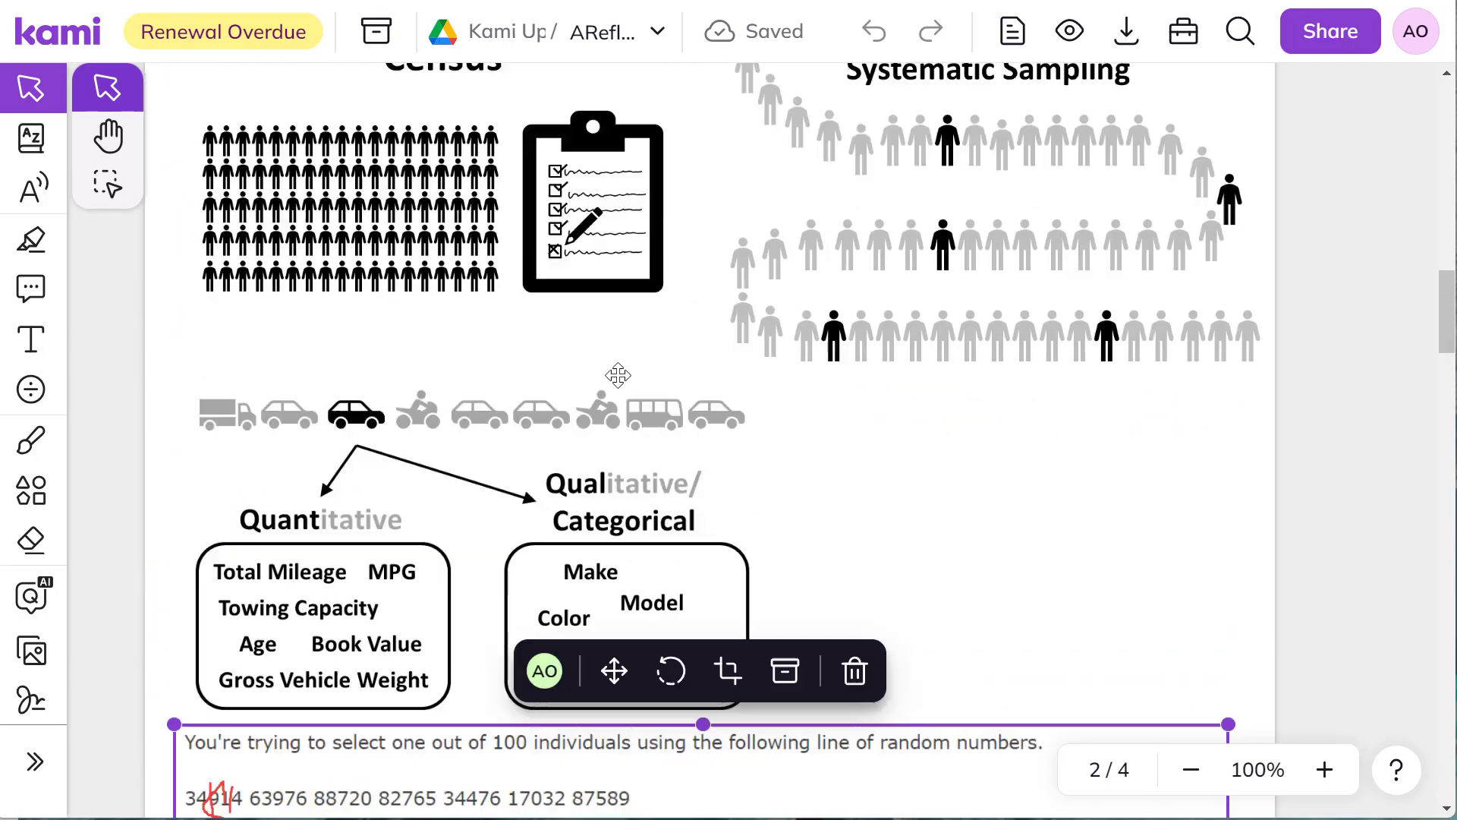
scroll(618, 375, down, 20)
scroll(618, 375, down, 6)
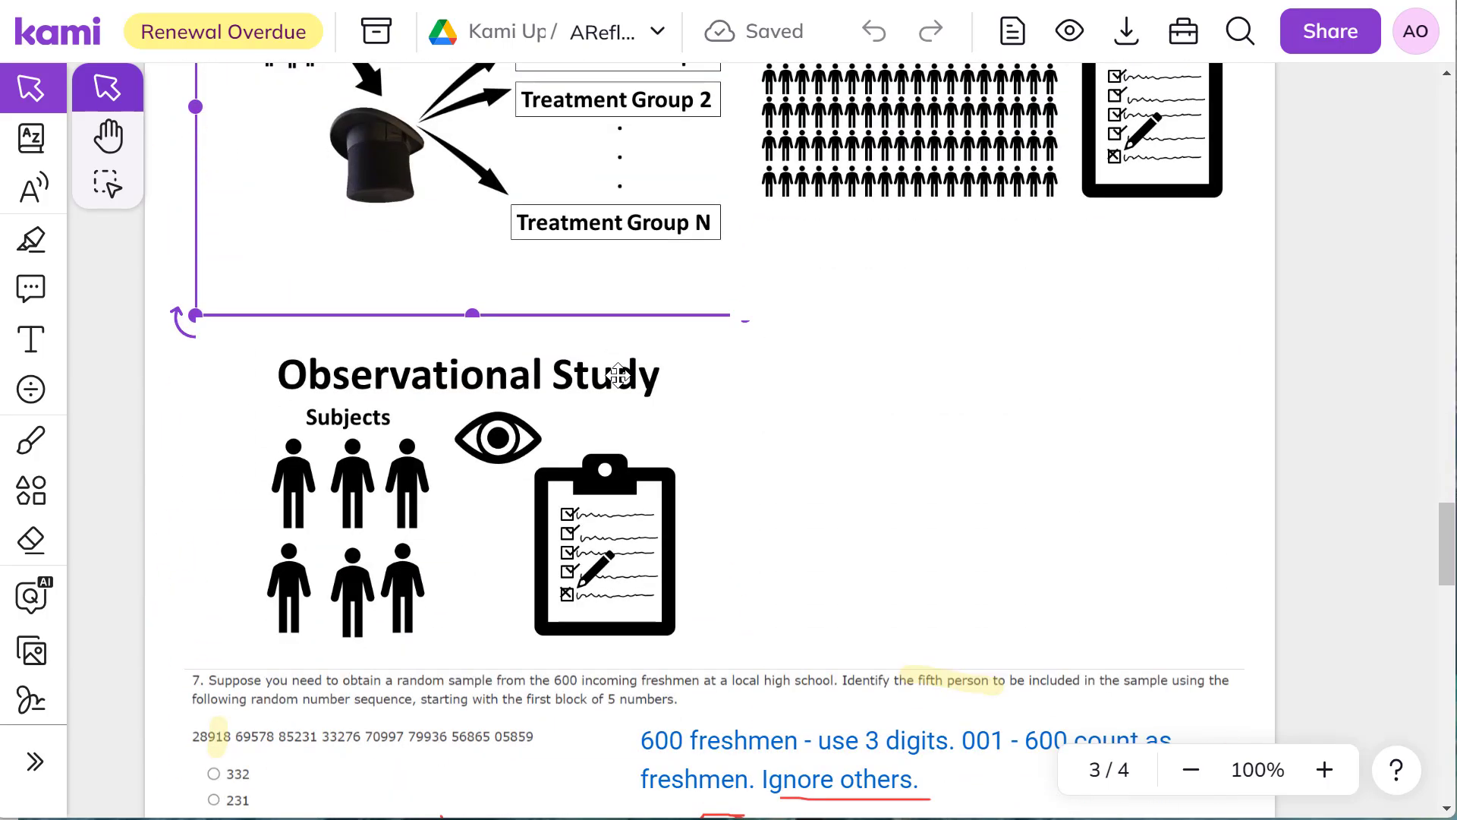
Compare the Experiment and Observational Study diagrams, then answer part b Observational Study and part c Experiment.
click(339, 170)
click(387, 472)
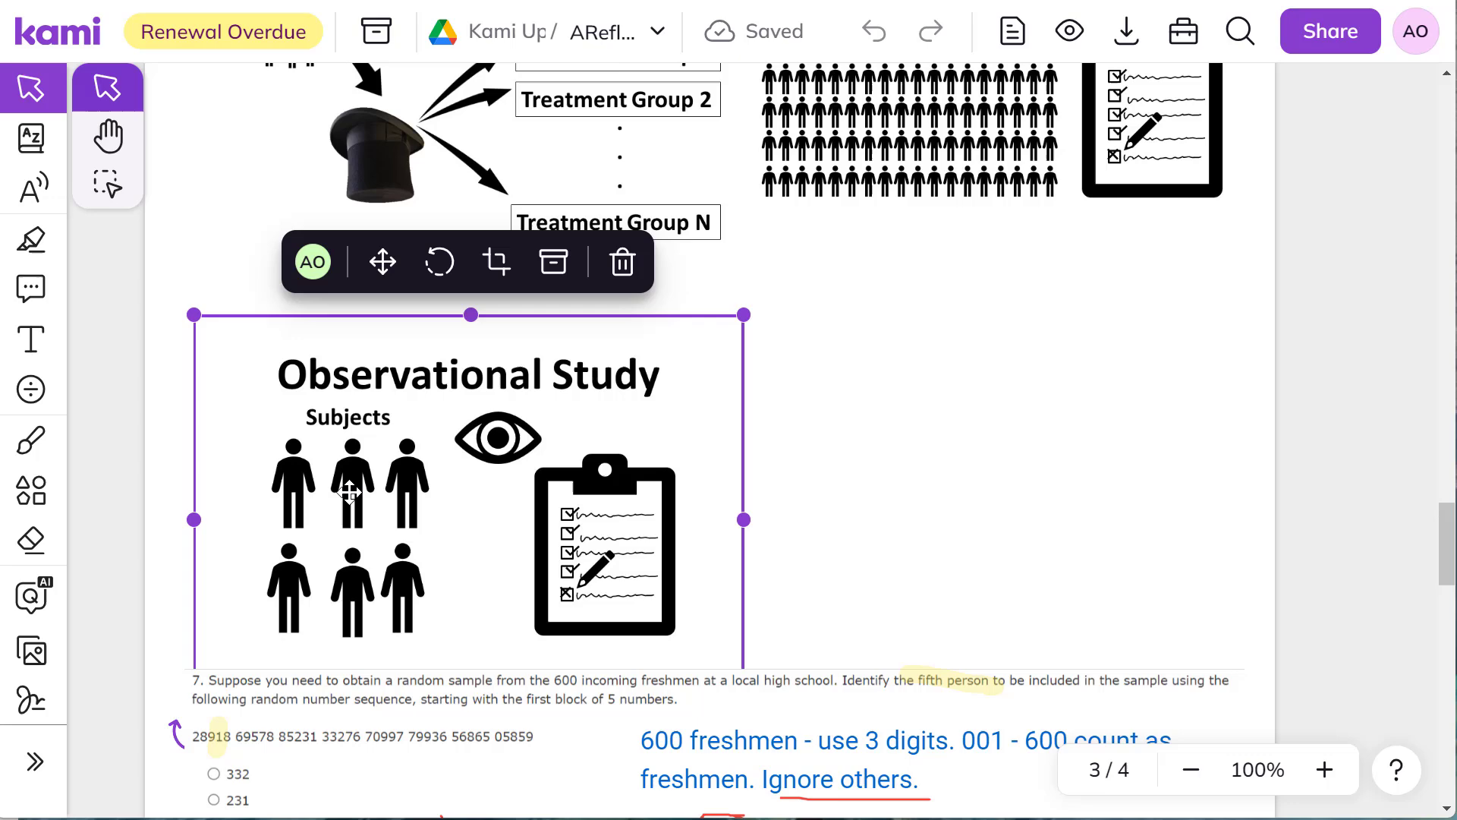
key(Escape)
click(475, 19)
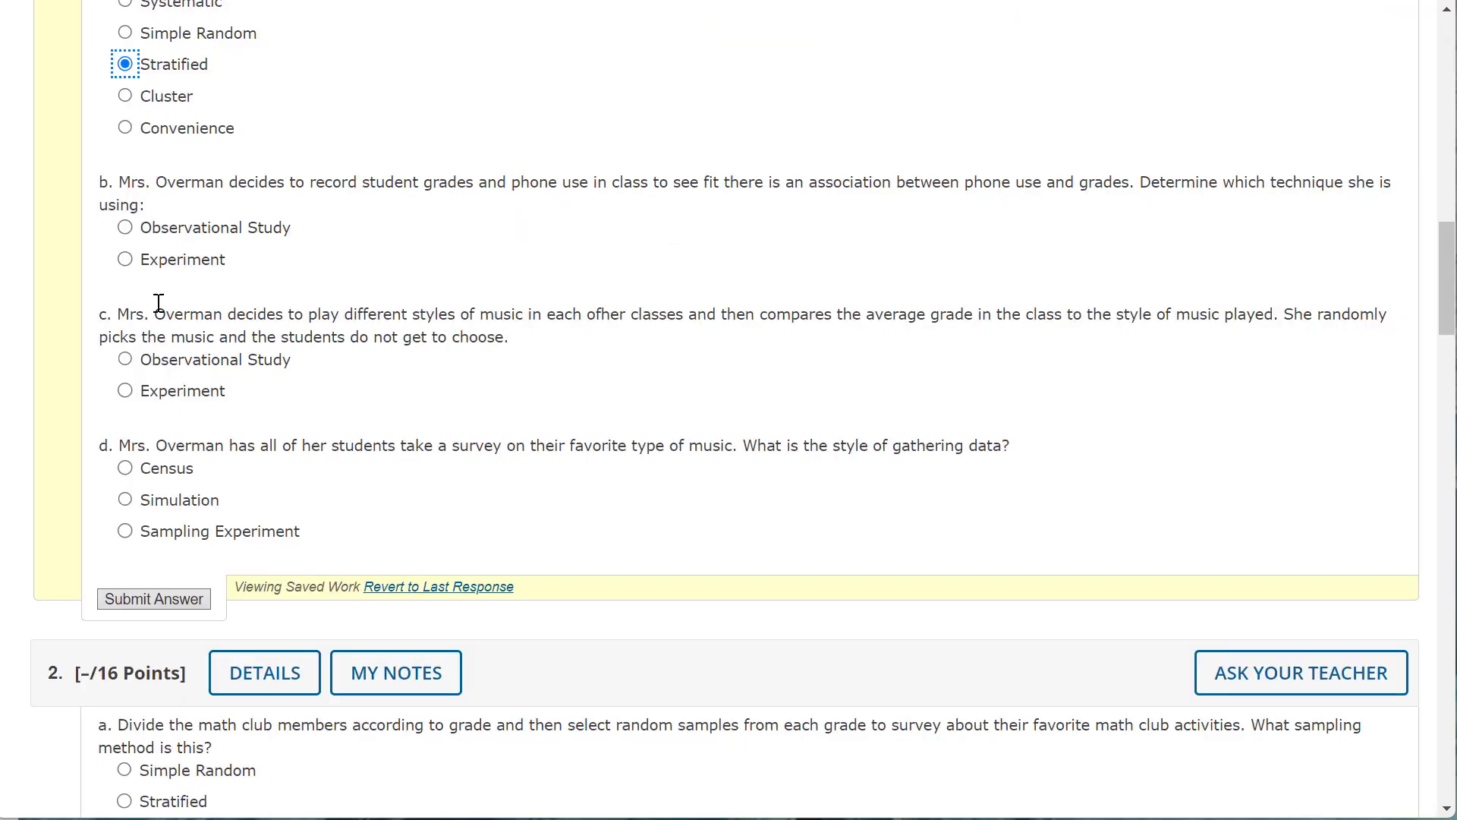
click(126, 229)
click(135, 392)
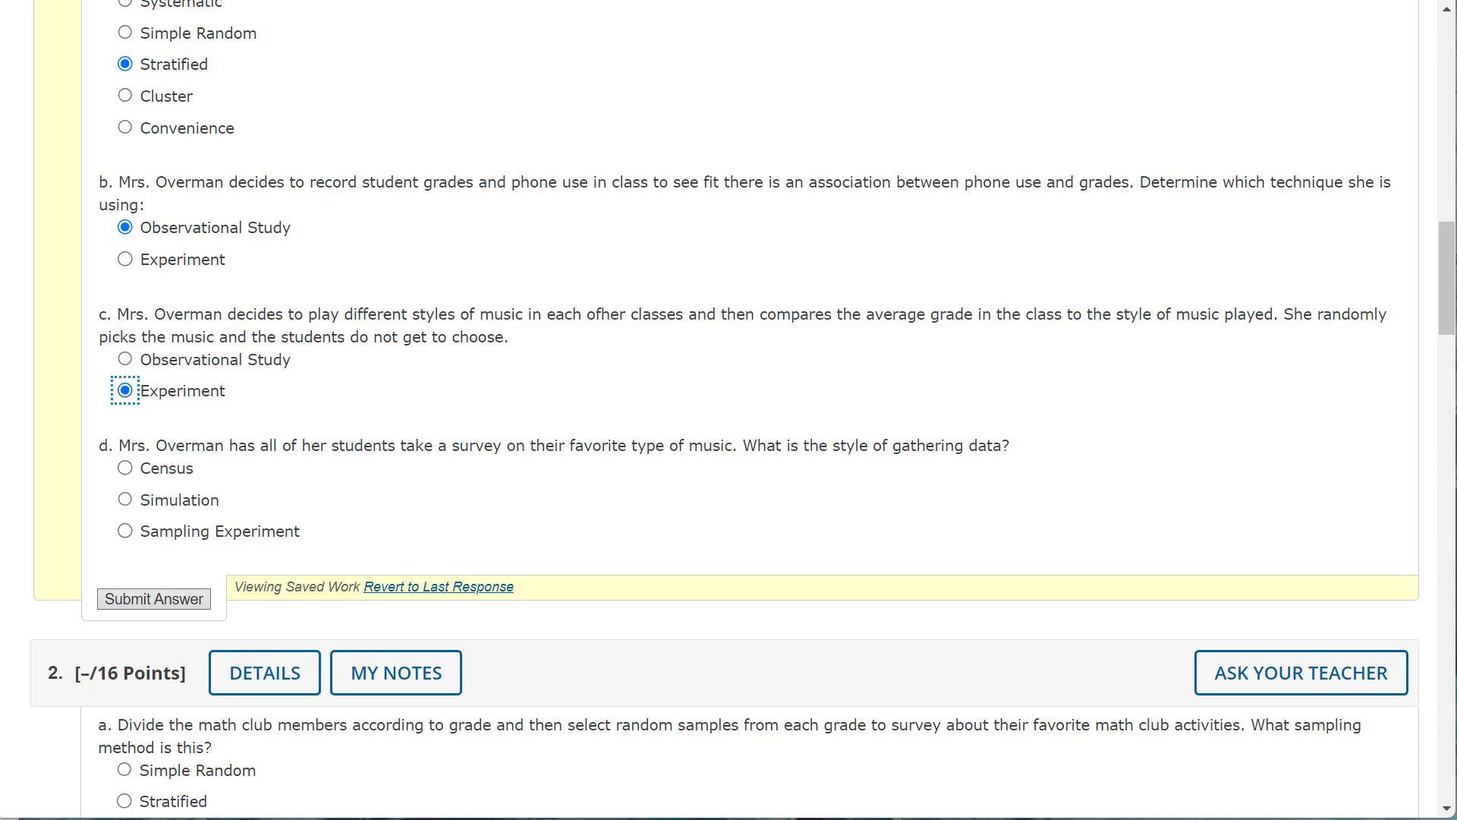
Check the Census notes, highlight 'all of her students', and submit question 1 with Census for part d.
key(alt+Tab)
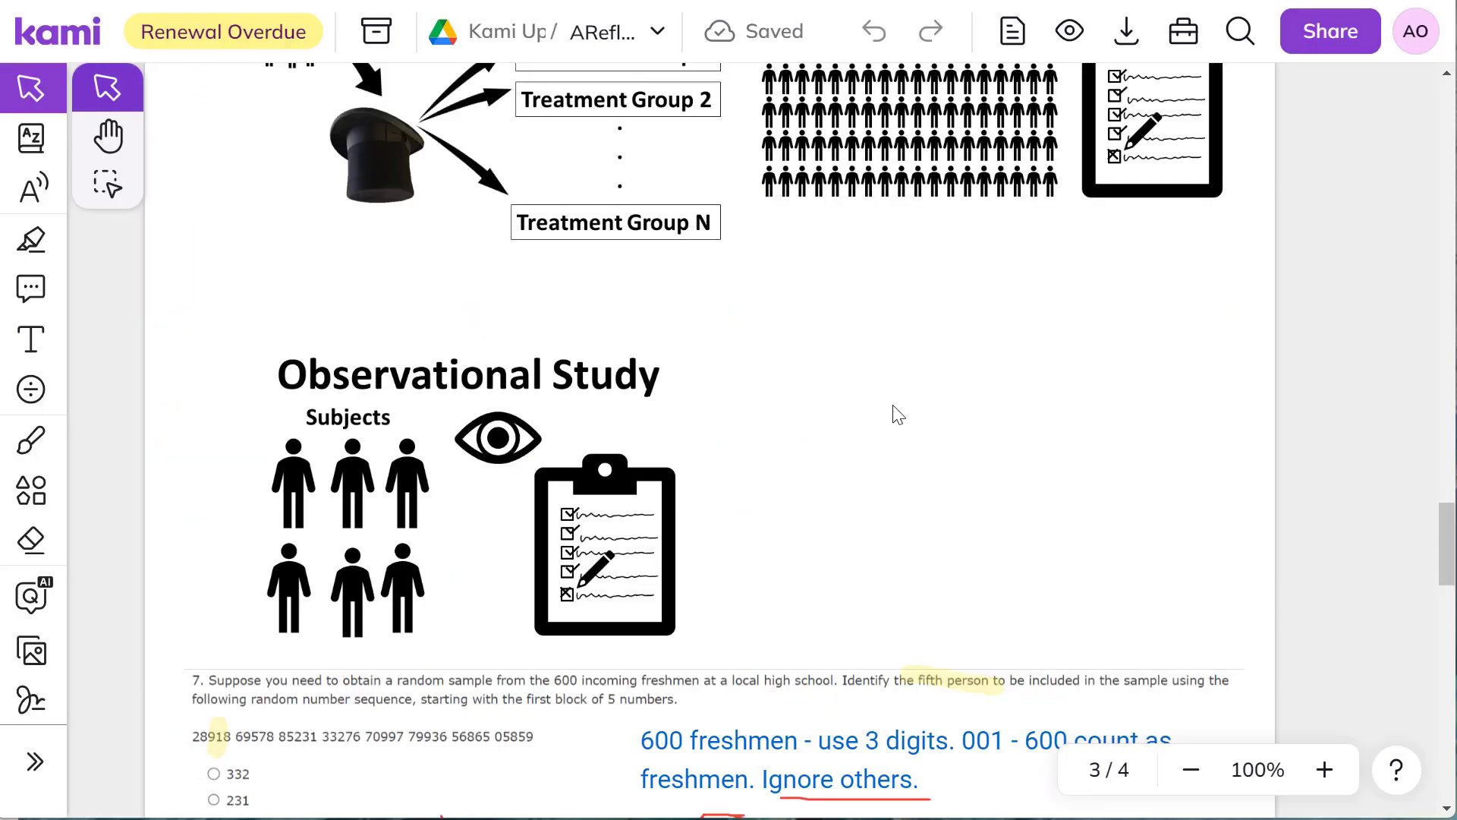
scroll(898, 414, up, 5)
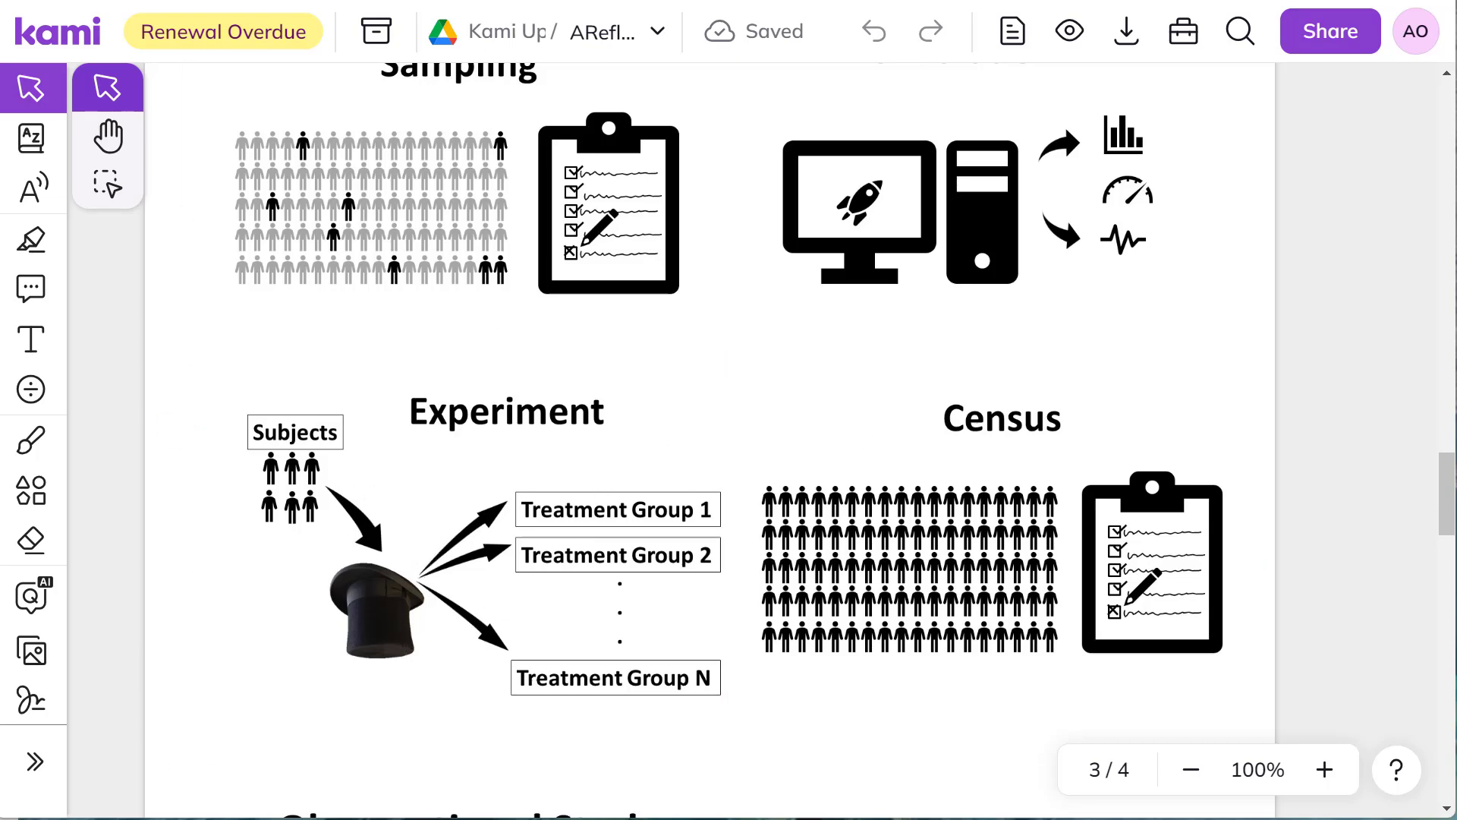
key(alt+Tab)
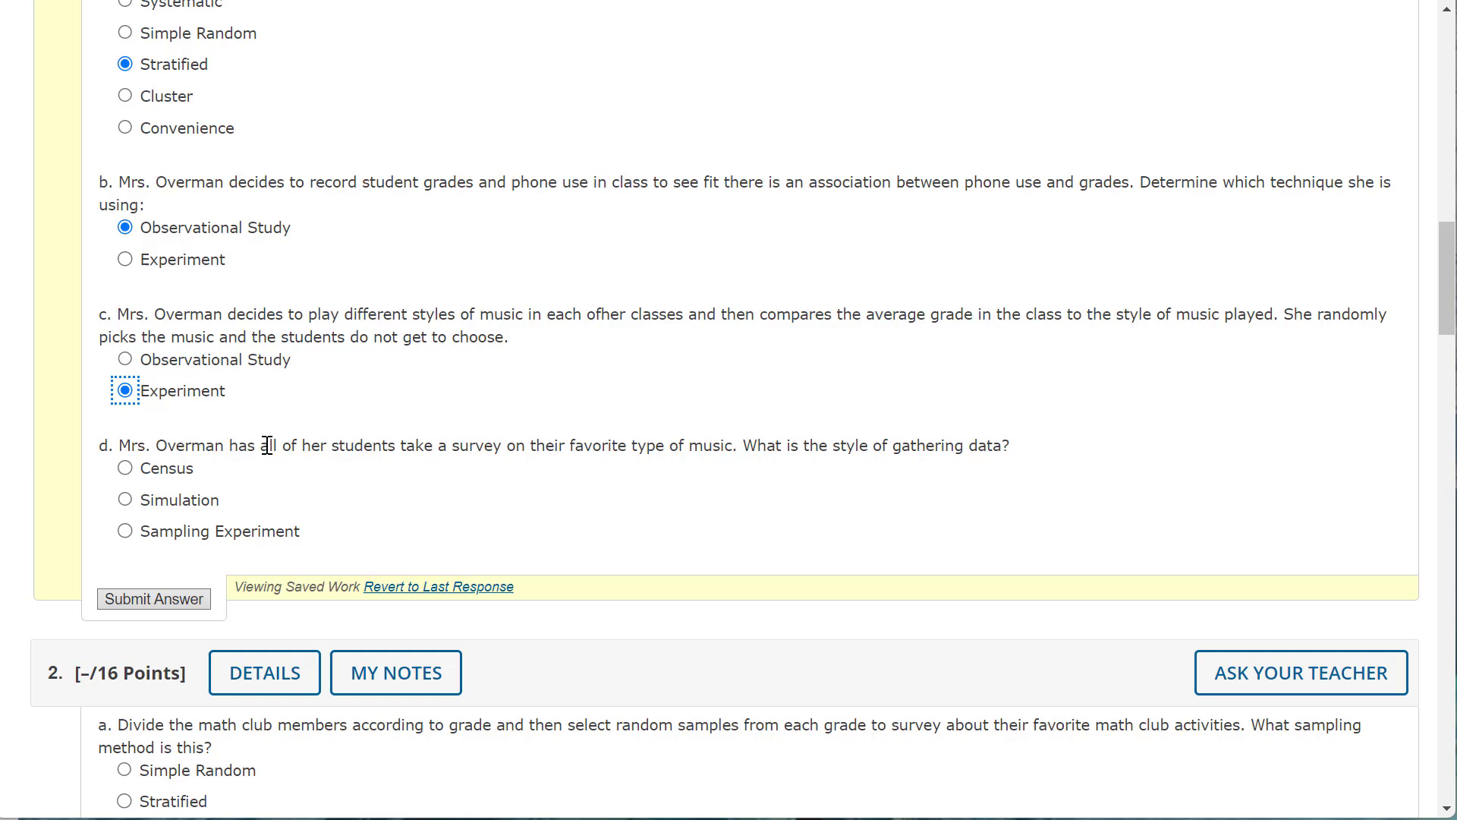
drag(267, 445, 390, 443)
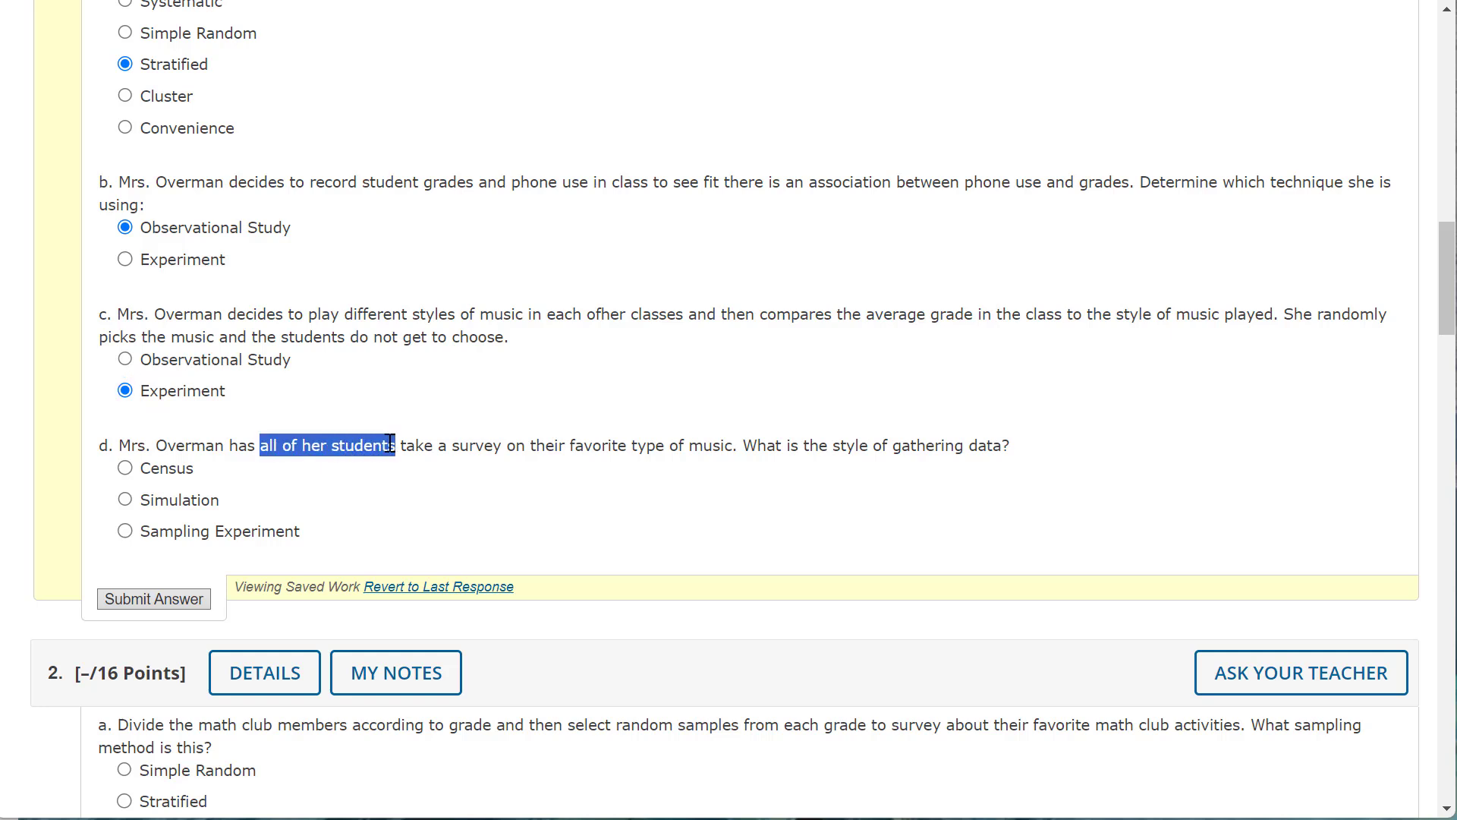
click(158, 599)
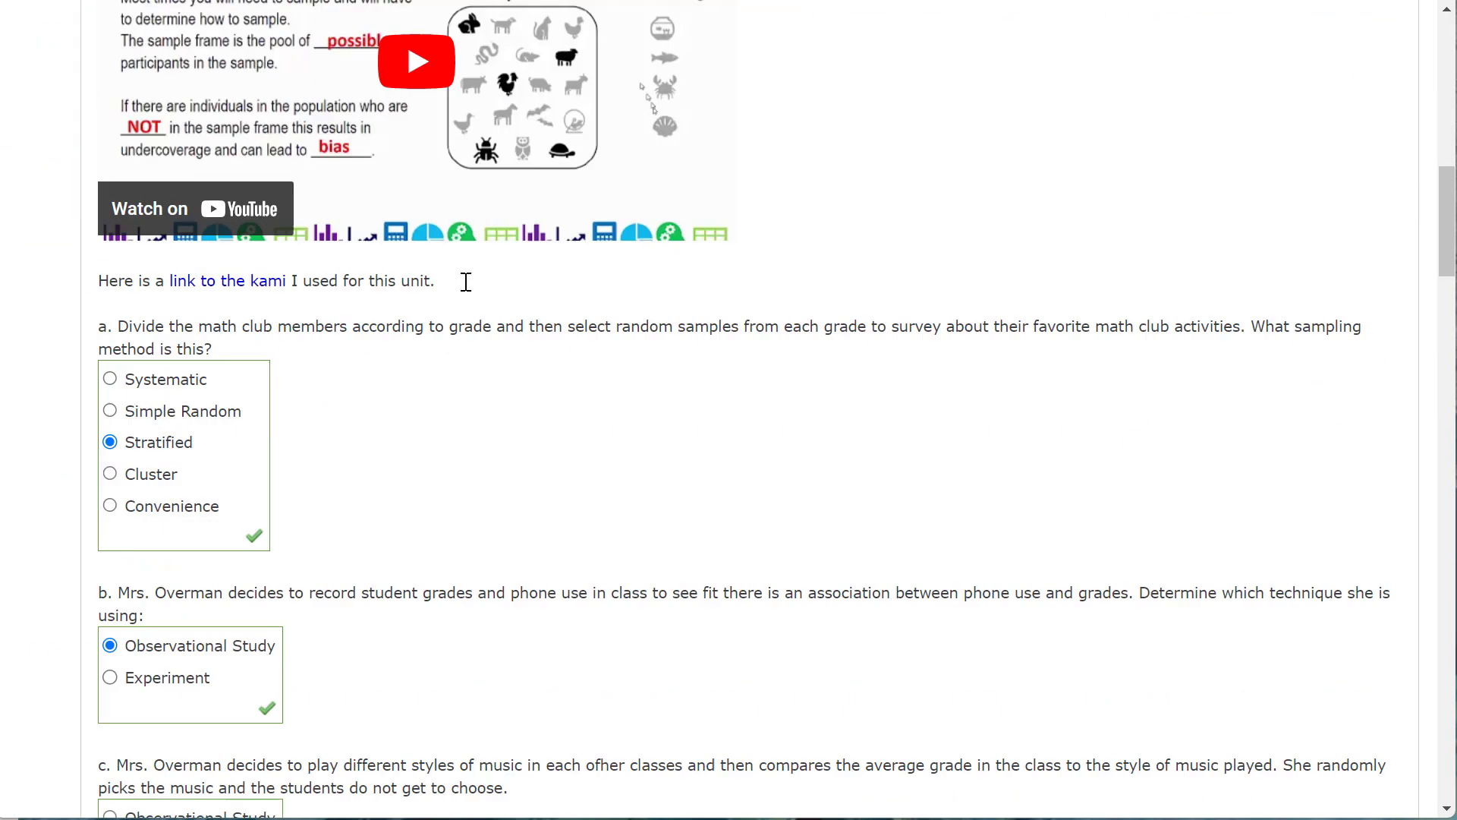
Review question 1's graded answers against the notes and scroll down to the restaurant sampling question.
scroll(466, 281, down, 9)
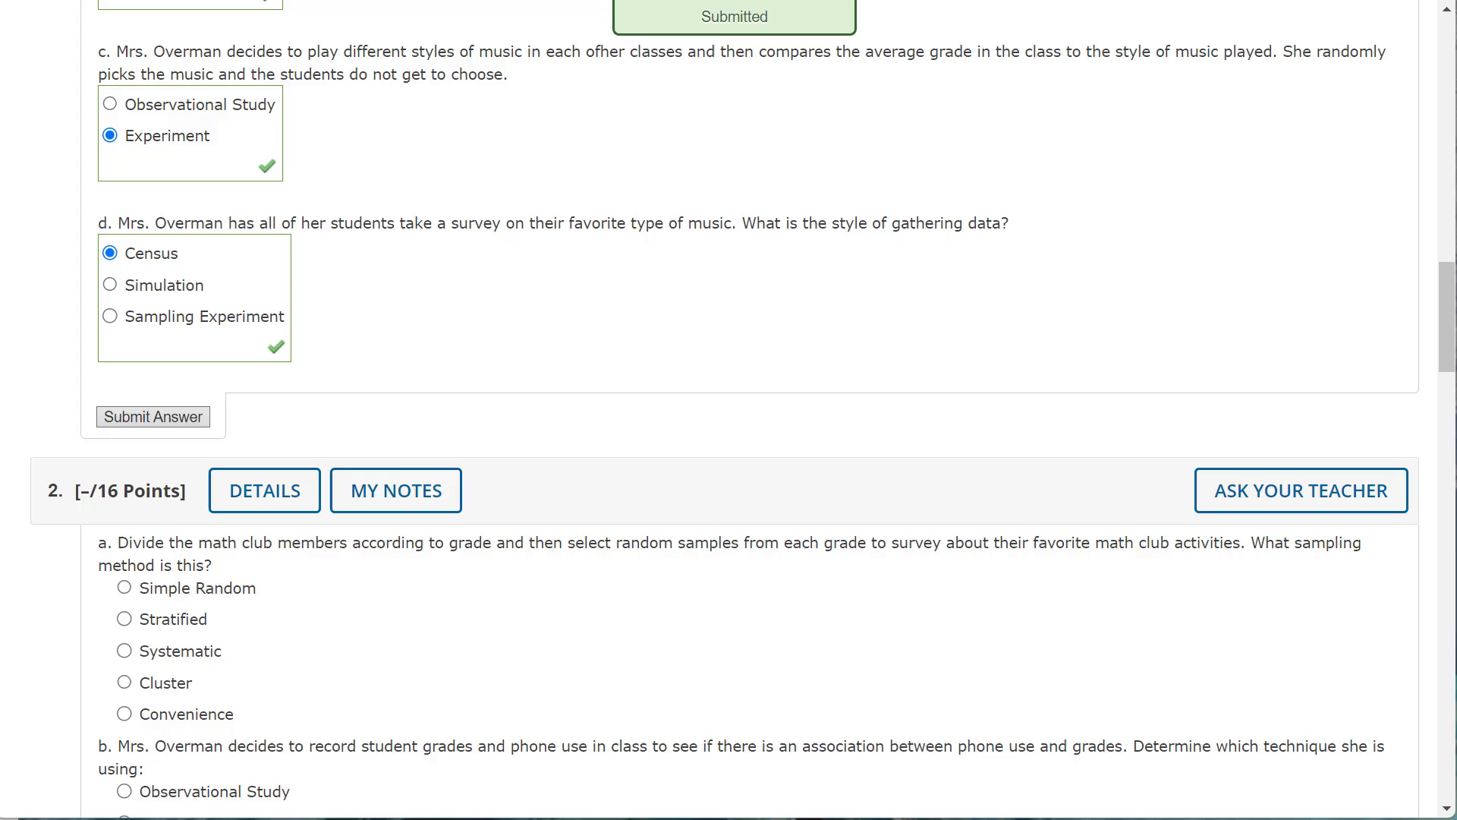
key(alt+Tab)
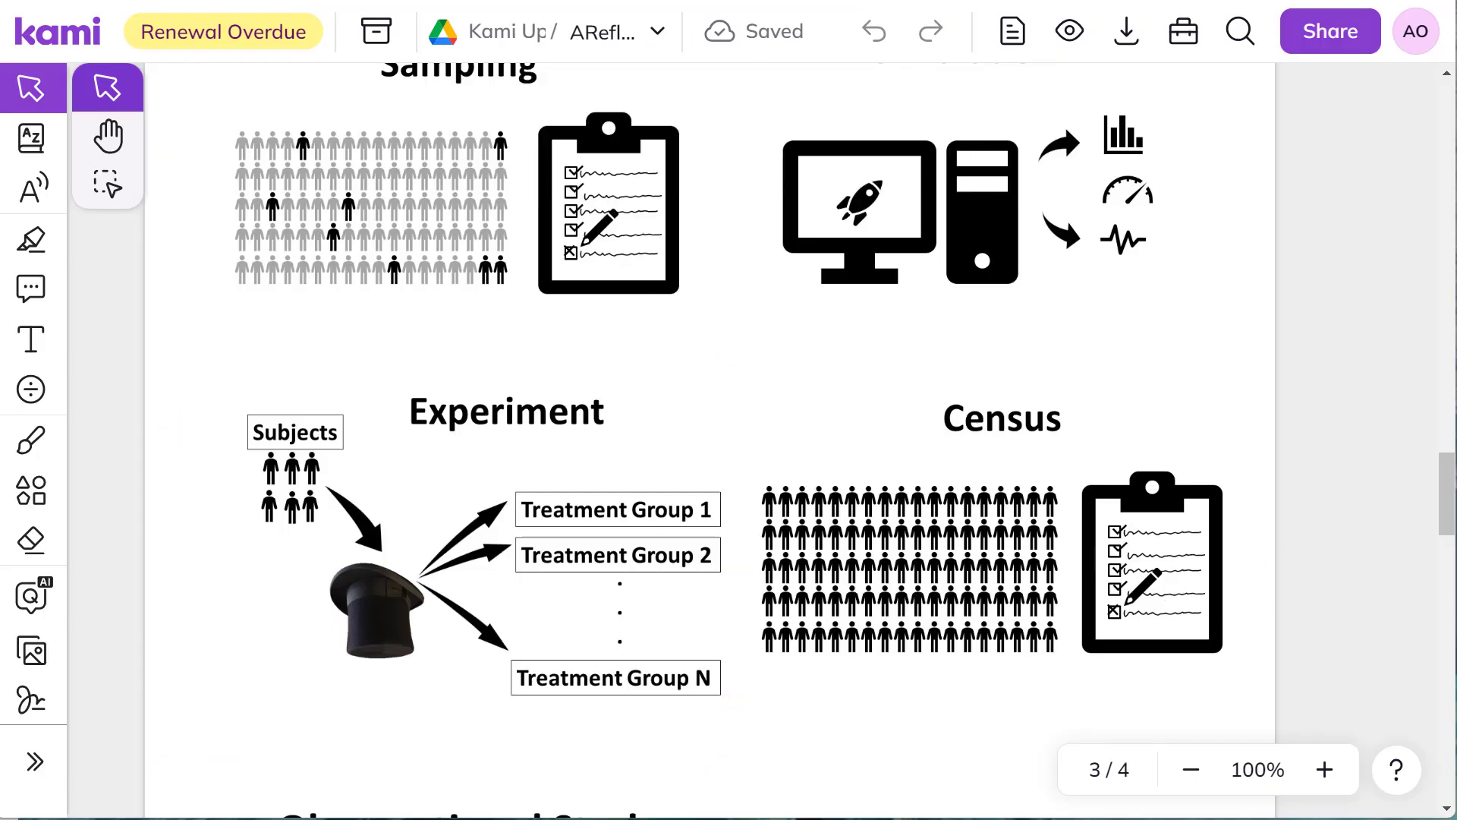
key(alt+Tab)
scroll(552, 616, down, 3)
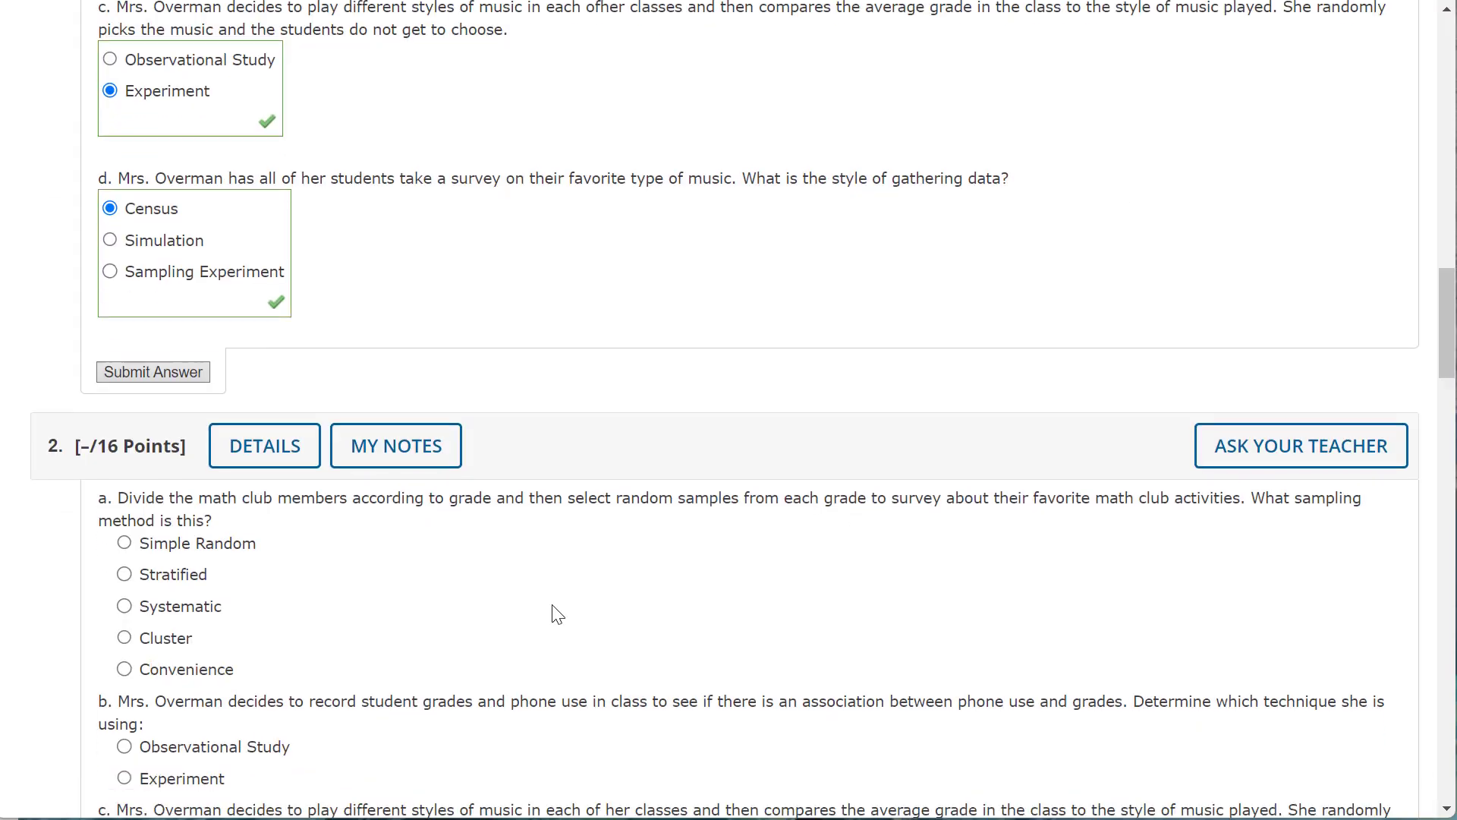
scroll(553, 611, down, 2)
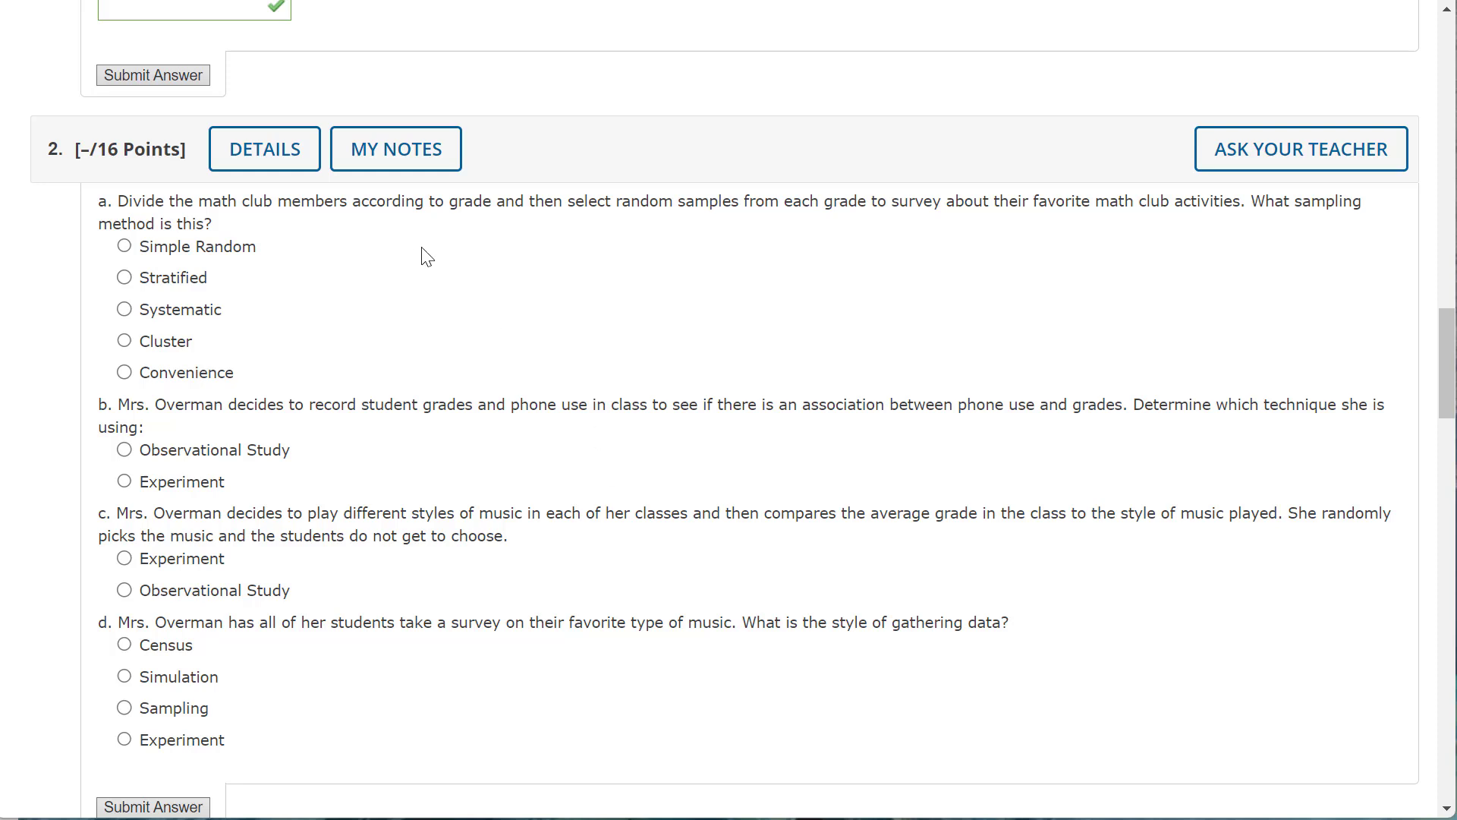
scroll(400, 281, down, 6)
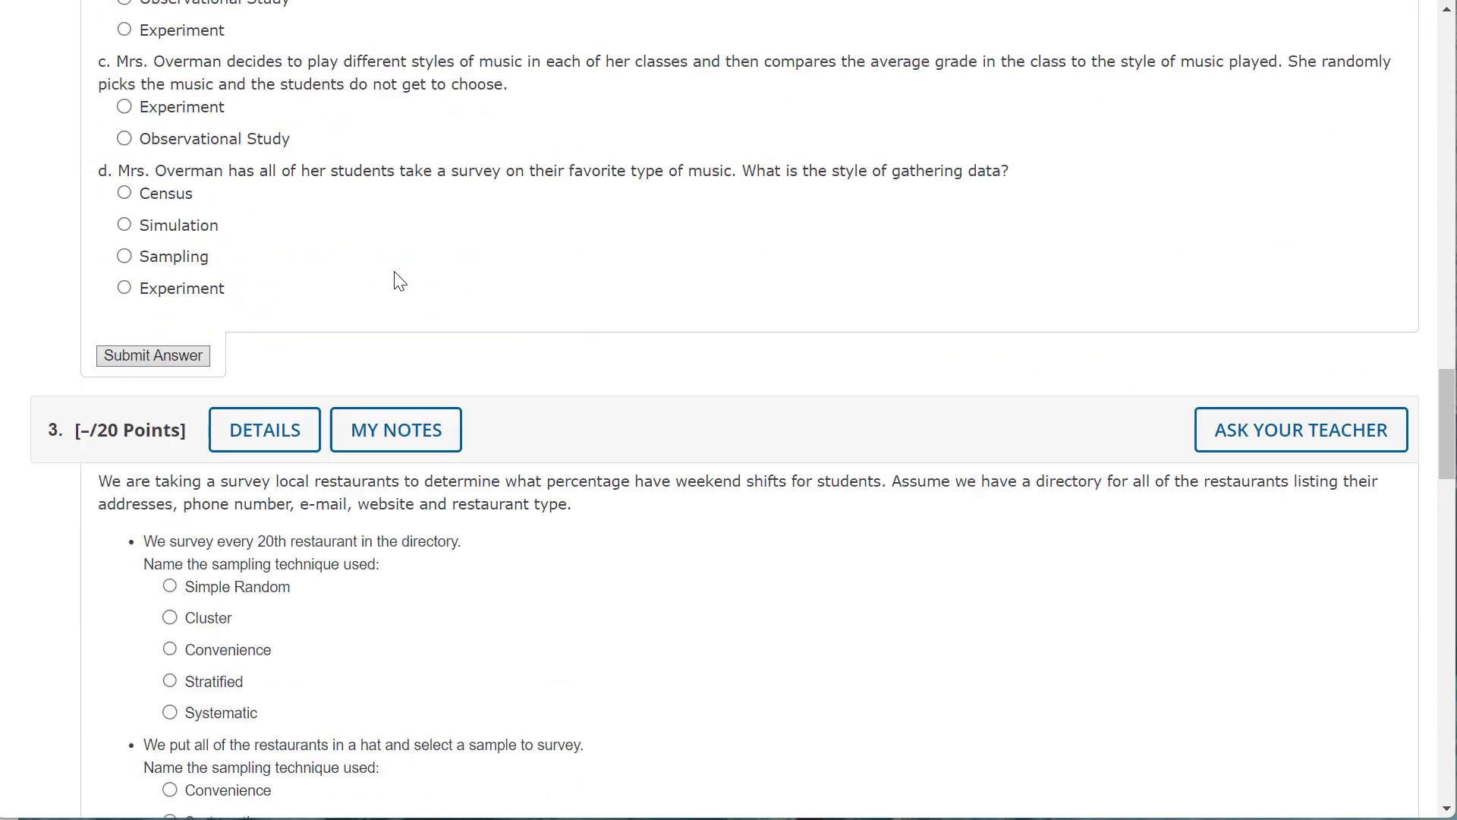
scroll(400, 281, up, 8)
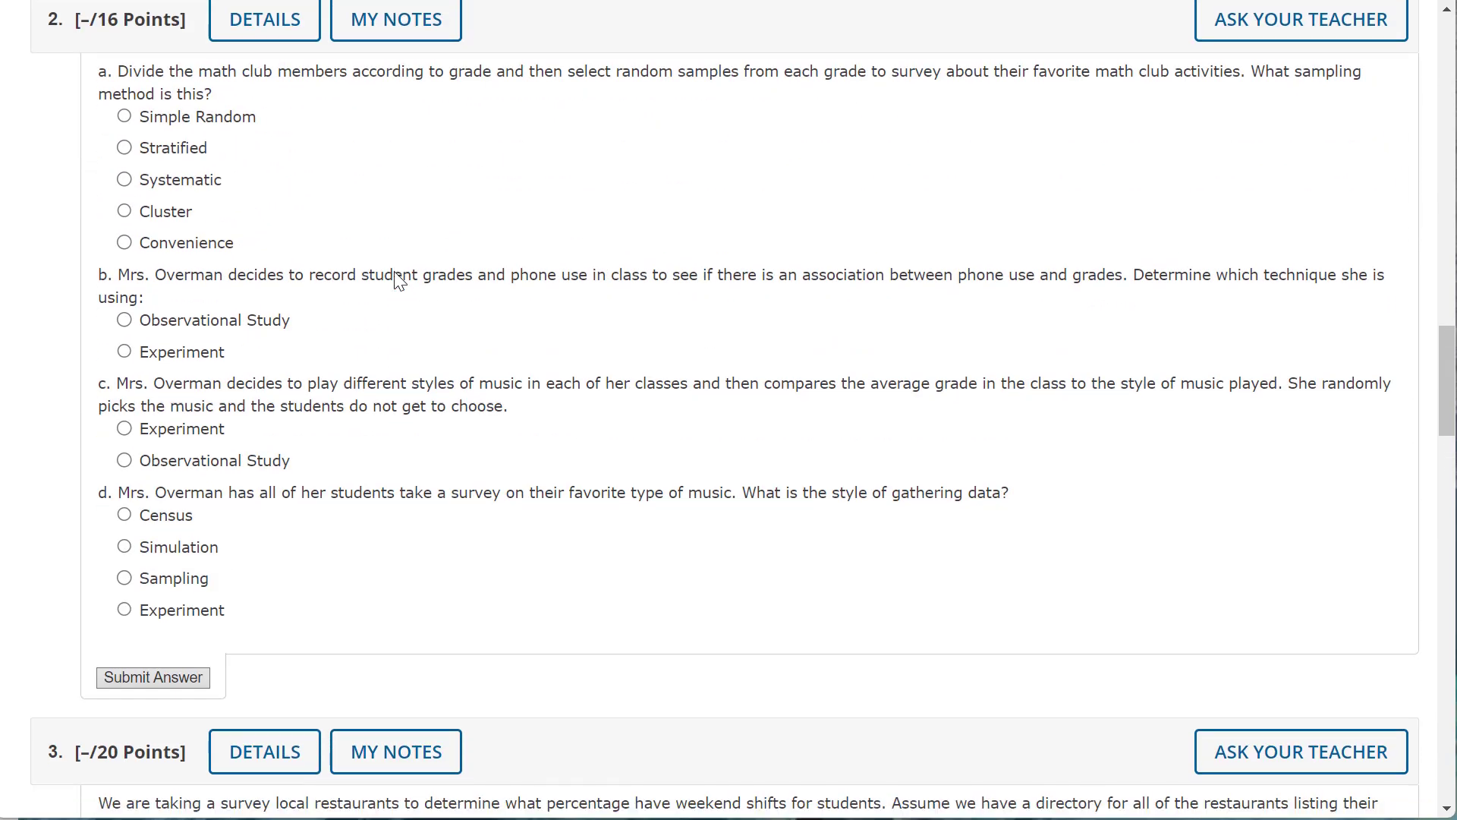
scroll(400, 281, up, 3)
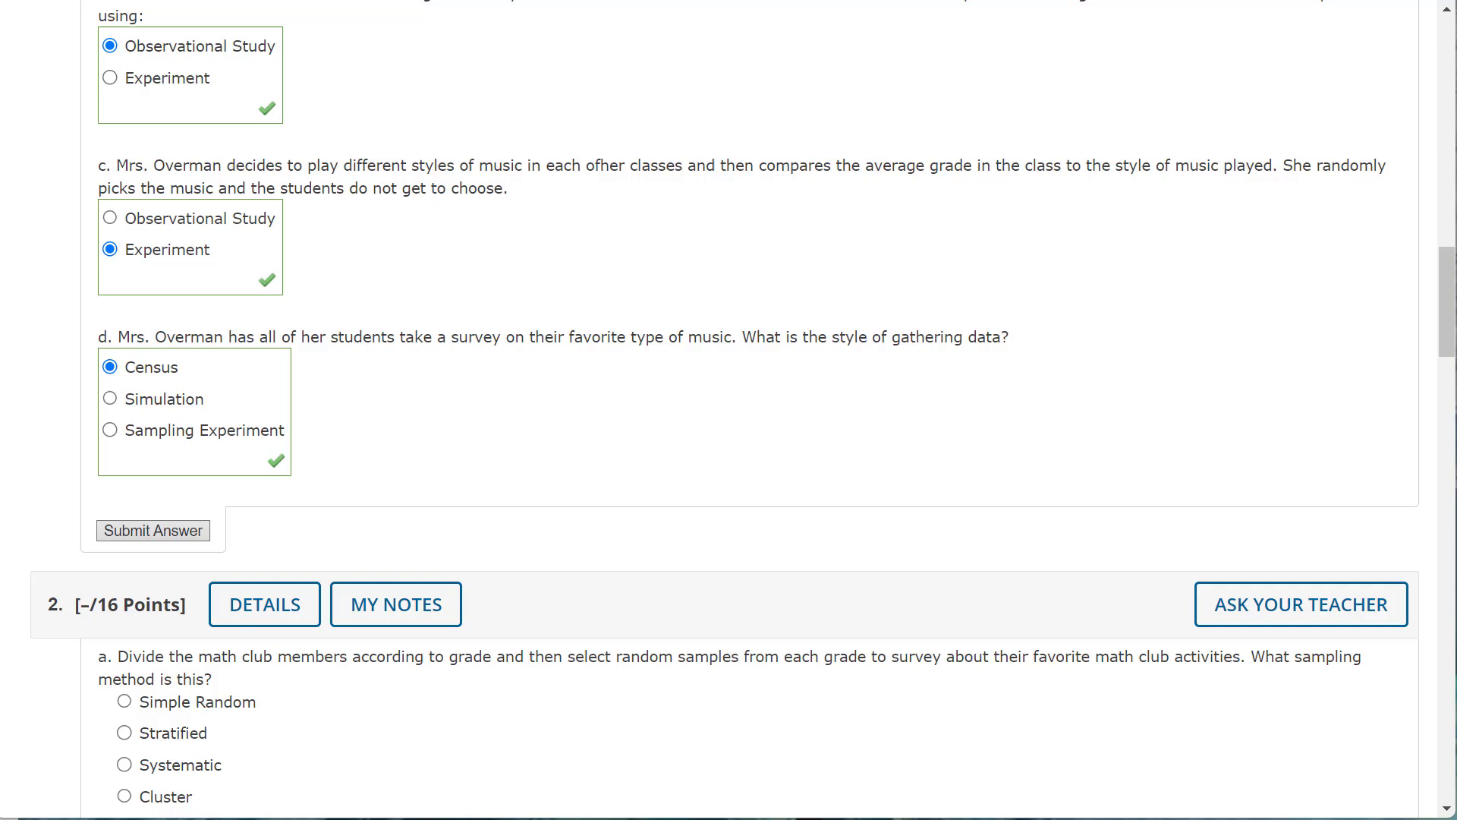
scroll(728, 410, down, 10)
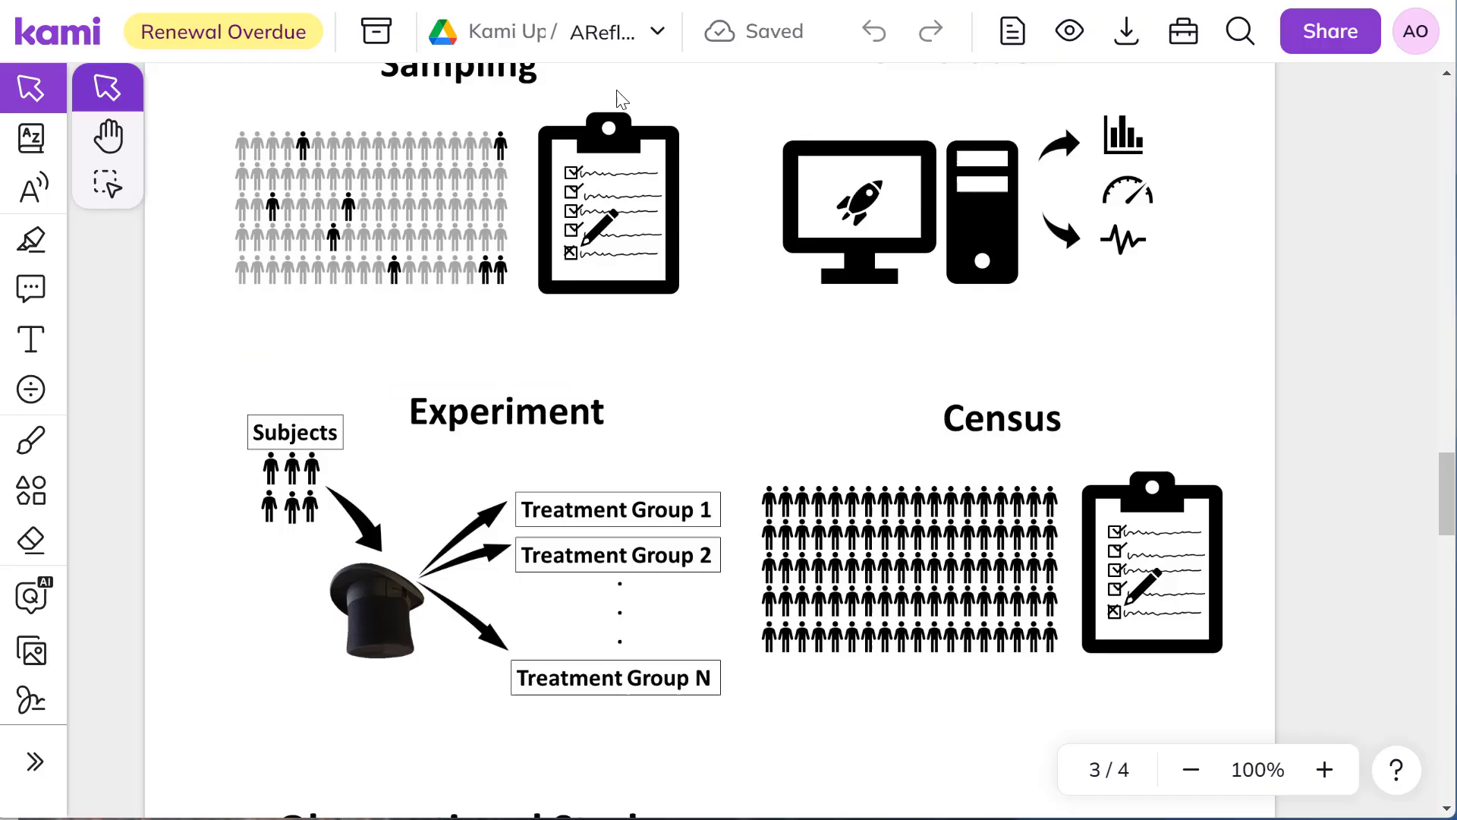
Switch to the Kami class notes showing page 3/4.
click(560, 423)
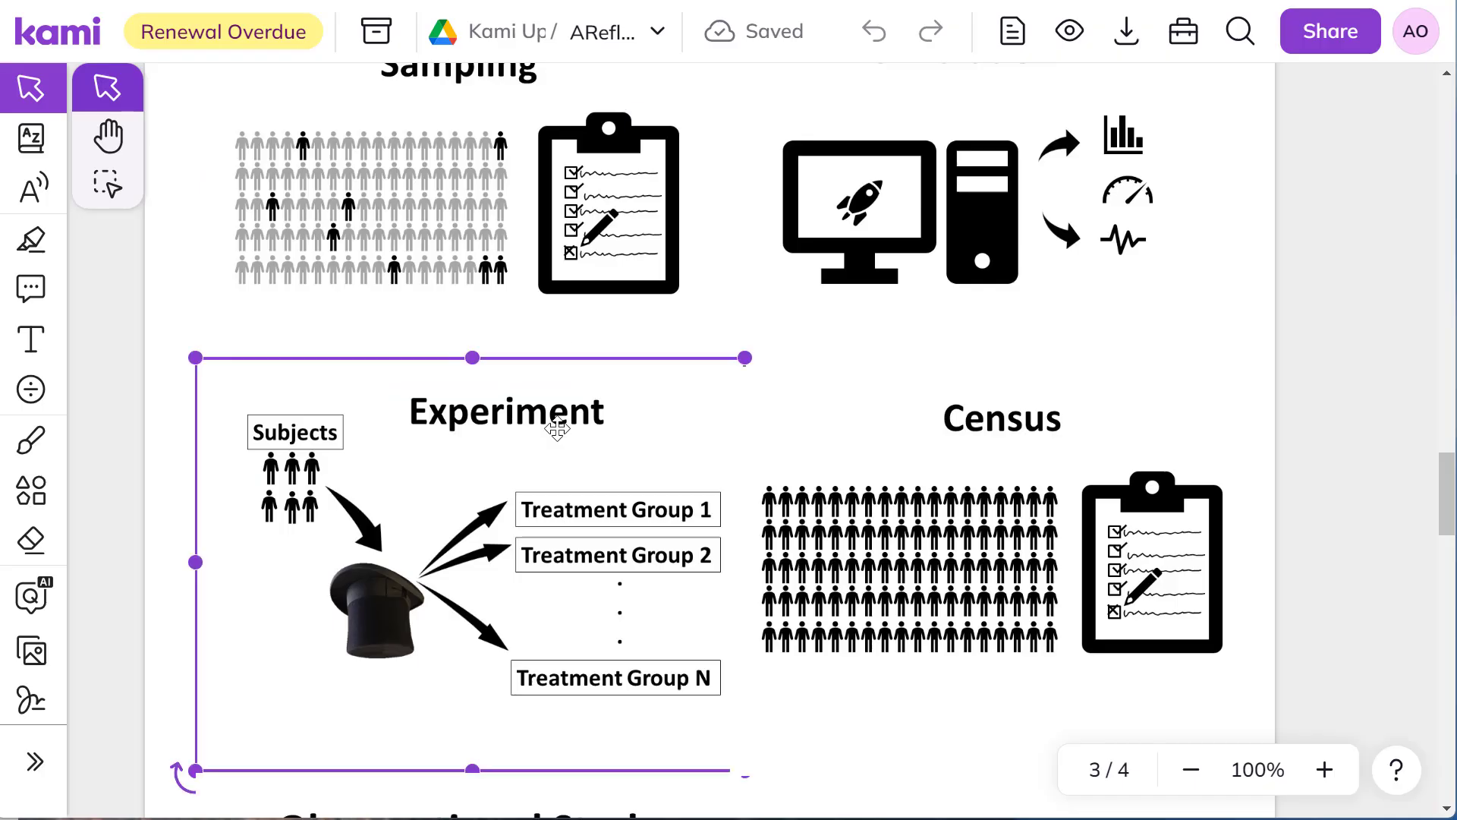
After checking the Systematic Sampling diagram, answer Systematic for every 20th restaurant and Simple Random for the hat drawing.
scroll(573, 435, up, 7)
scroll(573, 435, up, 15)
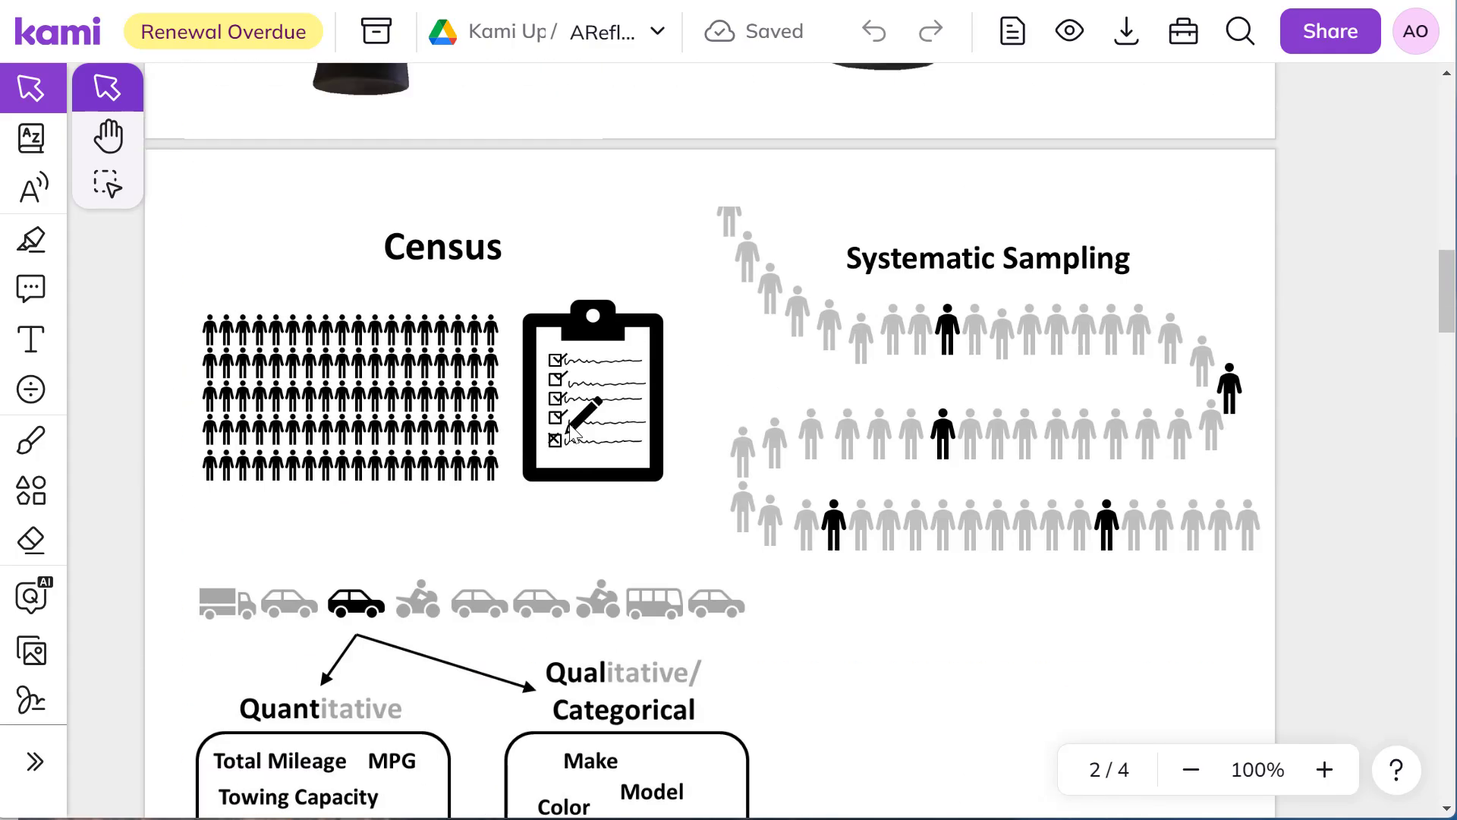
click(826, 472)
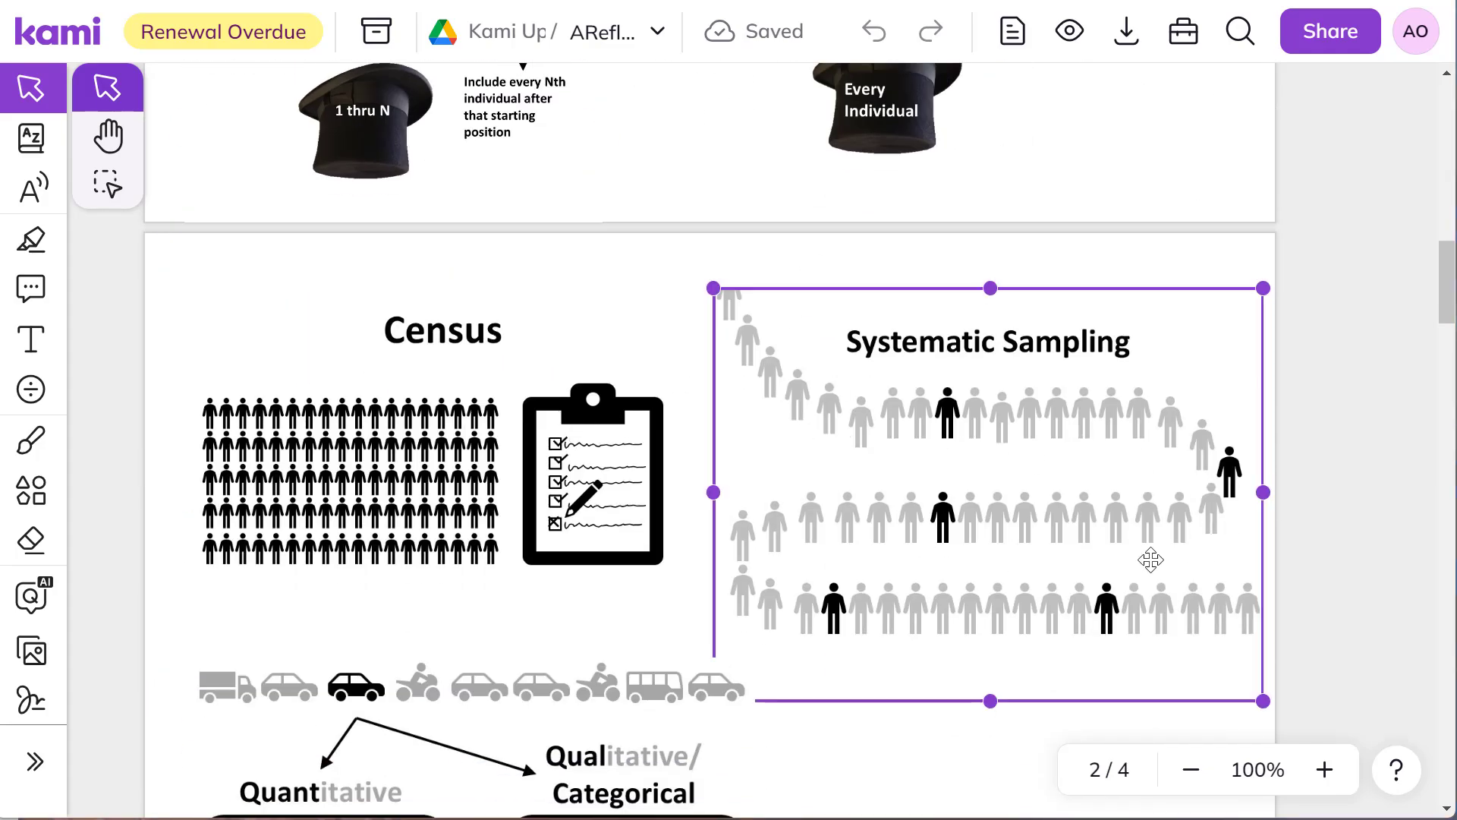
click(1211, 734)
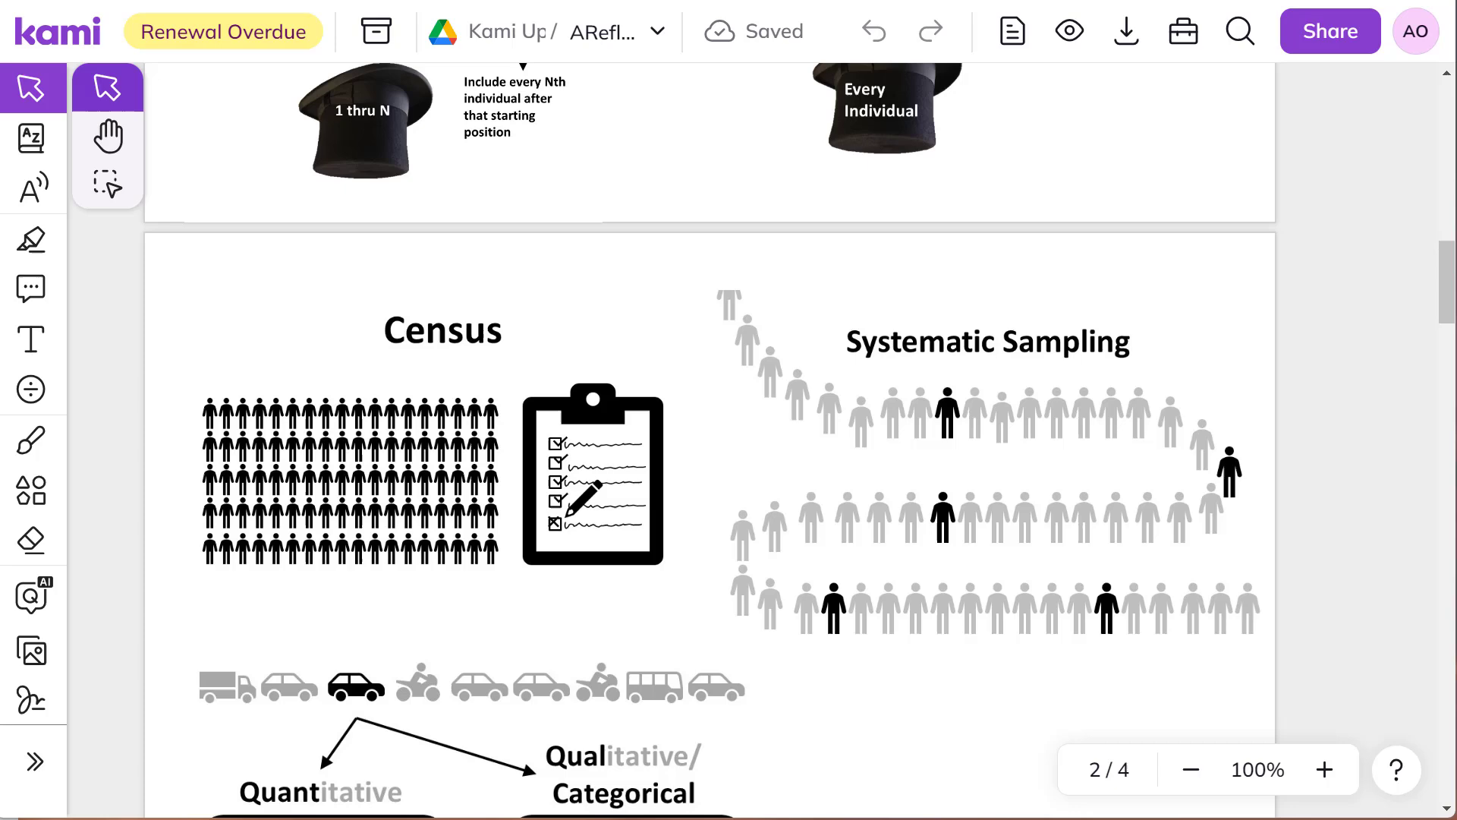
key(alt+Tab)
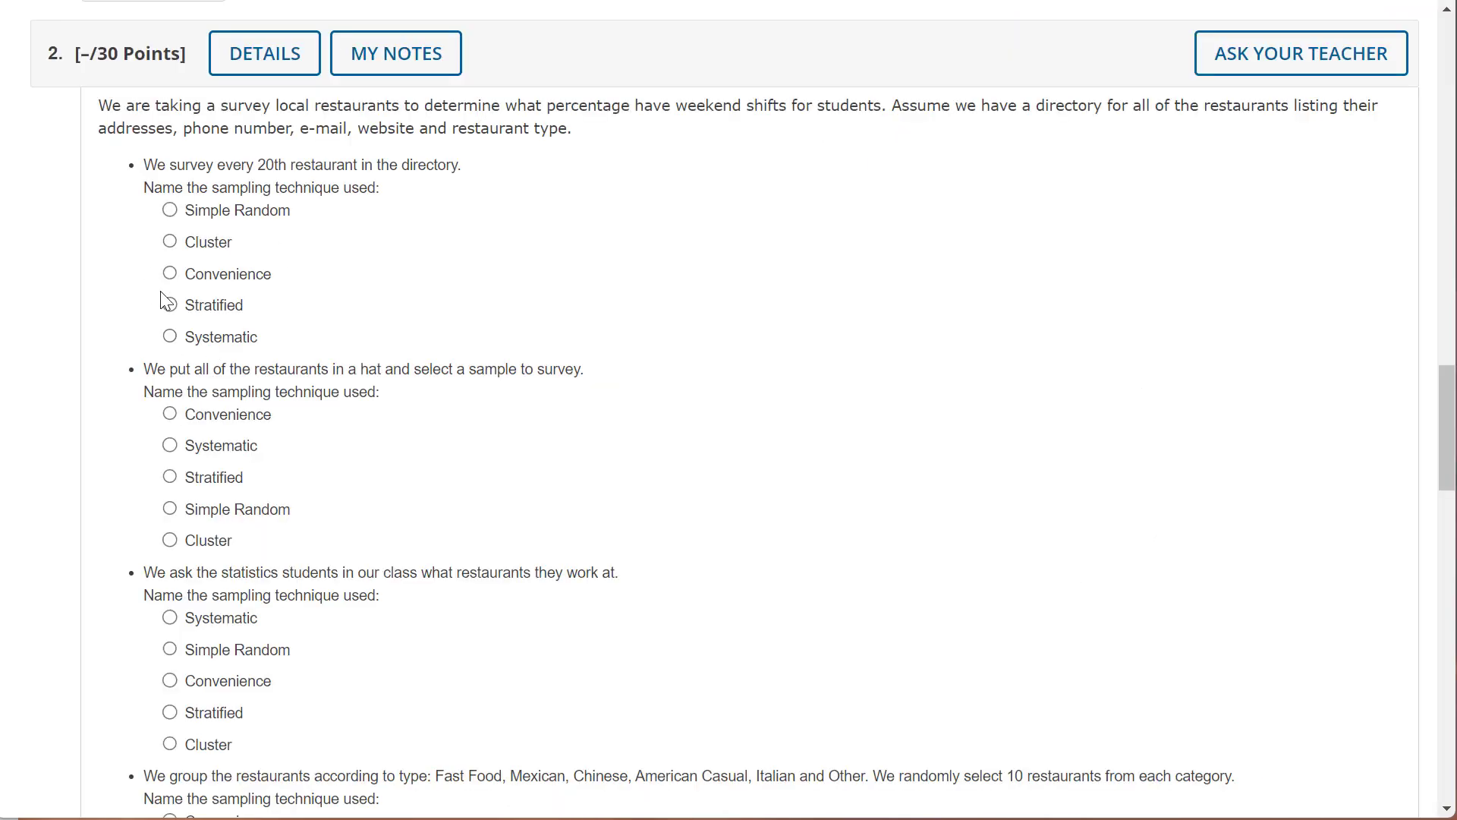
click(167, 335)
click(170, 510)
Compare the Cluster and Simple Random Sample diagrams in Kami, then scroll to the next restaurant items.
key(alt+Tab)
scroll(683, 379, up, 10)
click(378, 261)
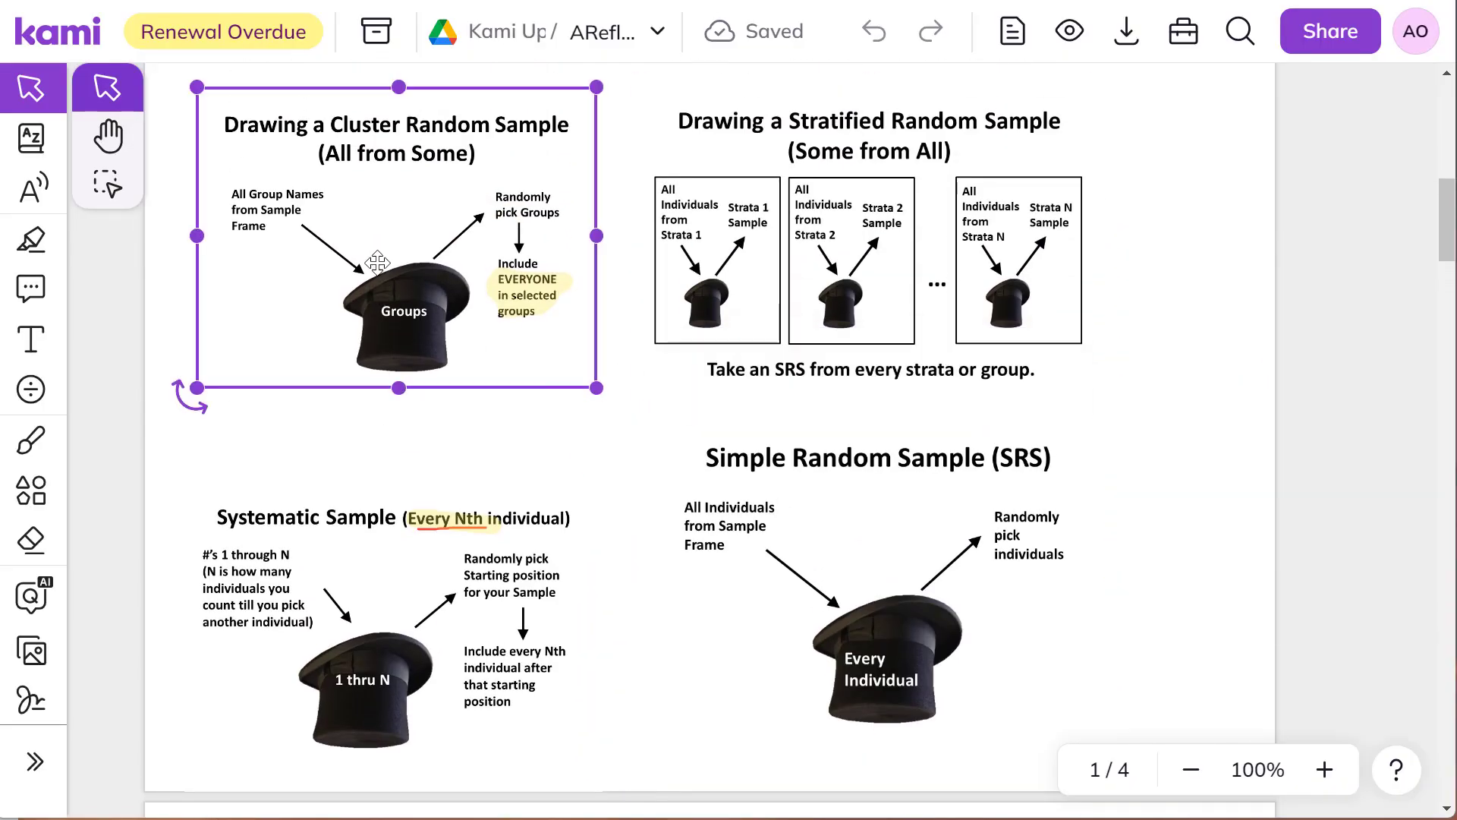
click(861, 595)
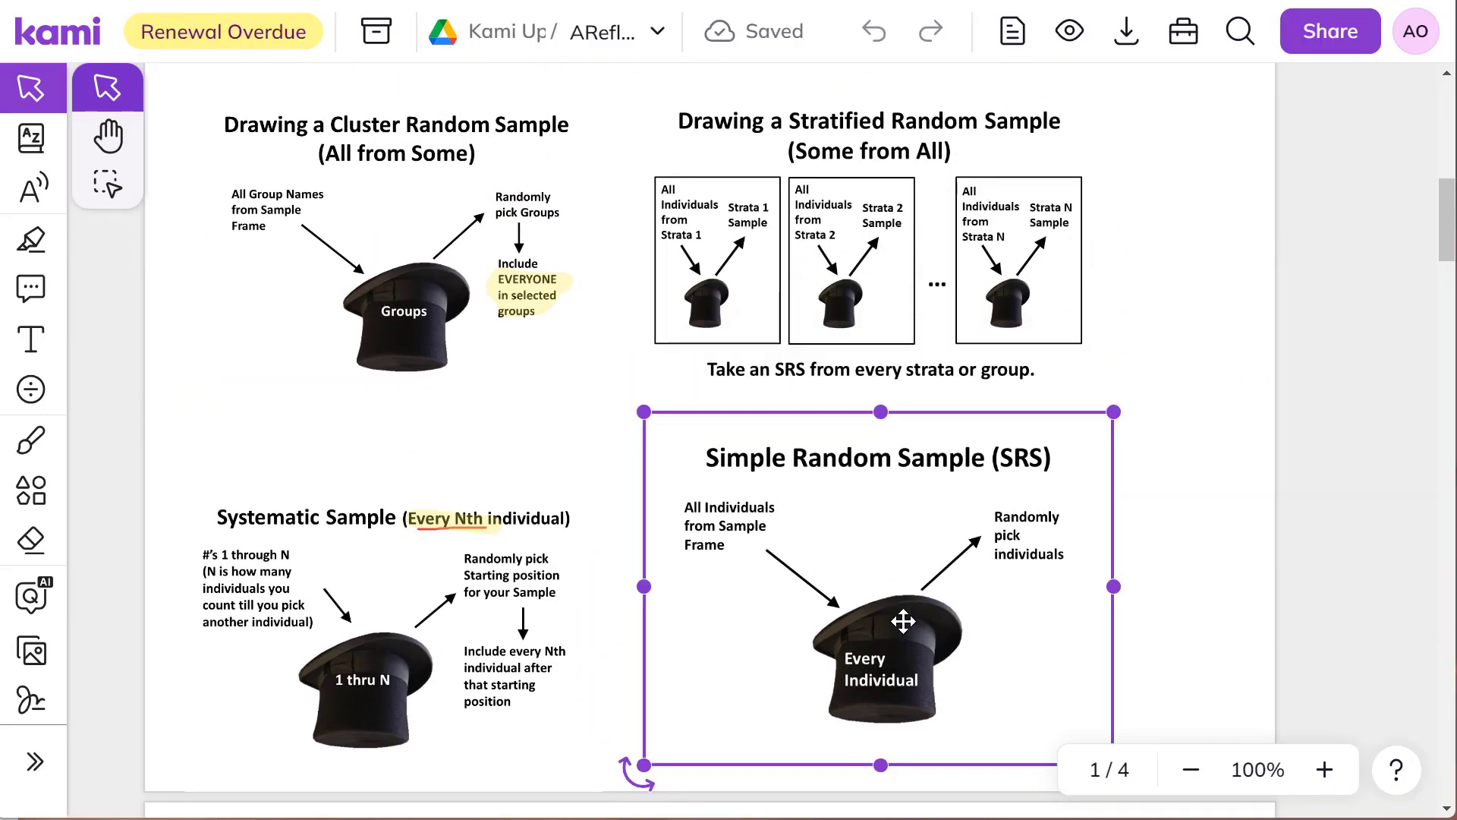
key(Tab)
key(Escape)
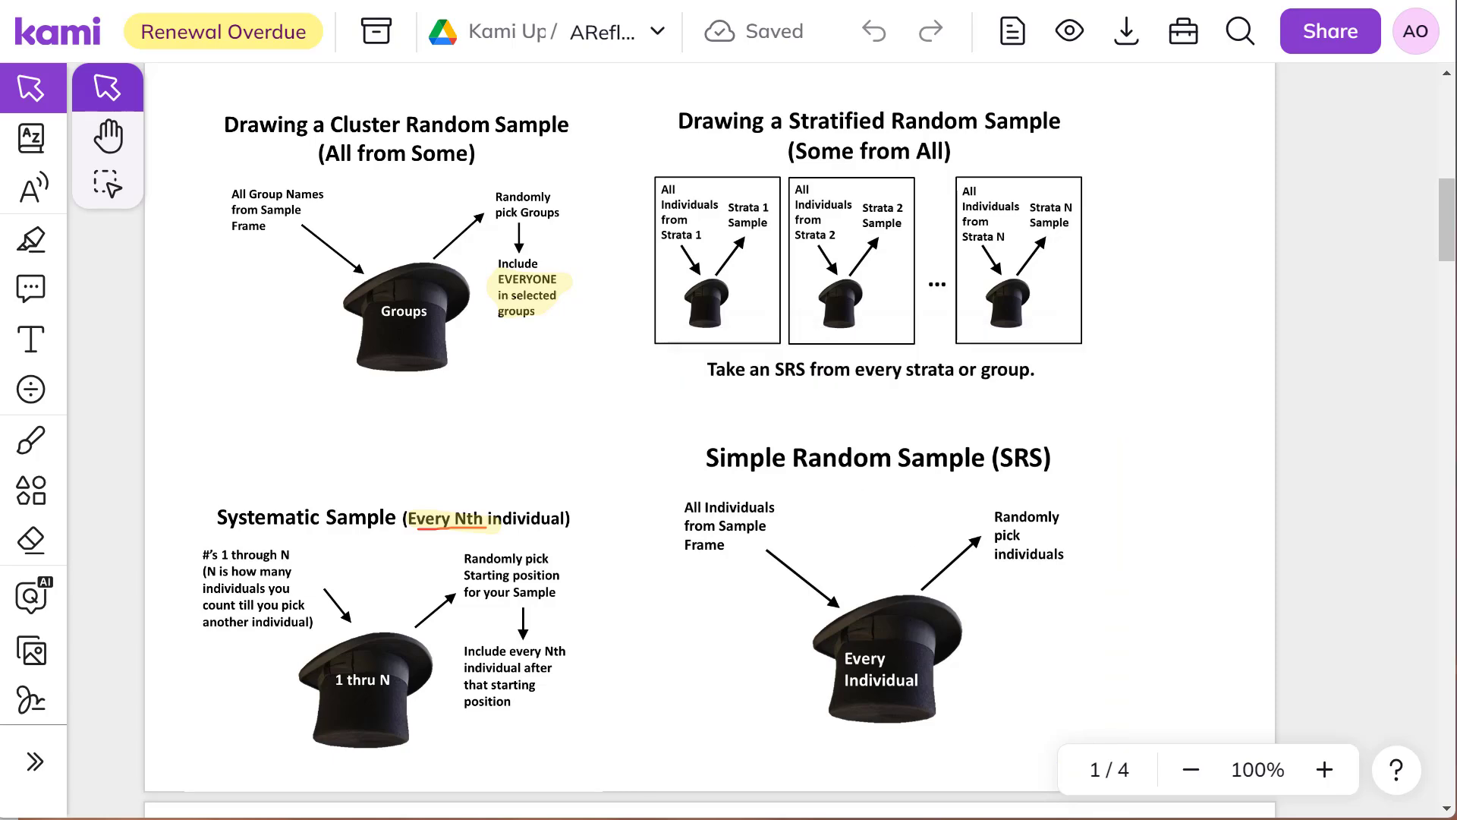
key(alt+Tab)
scroll(322, 511, down, 2)
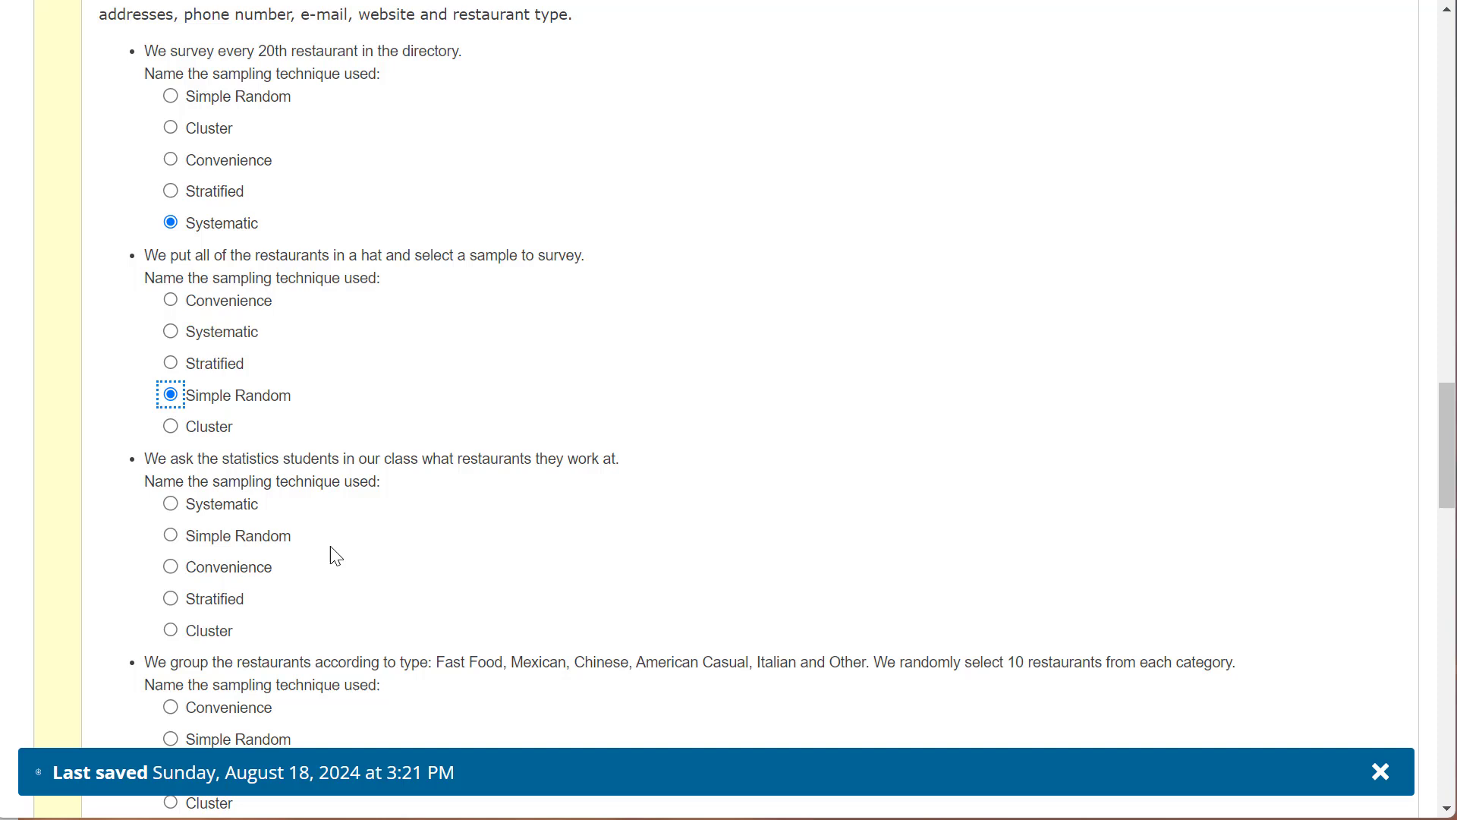
Dismiss the last-saved notice and answer Convenience for the class survey and Stratified for grouped restaurant types.
click(1380, 772)
scroll(546, 531, down, 3)
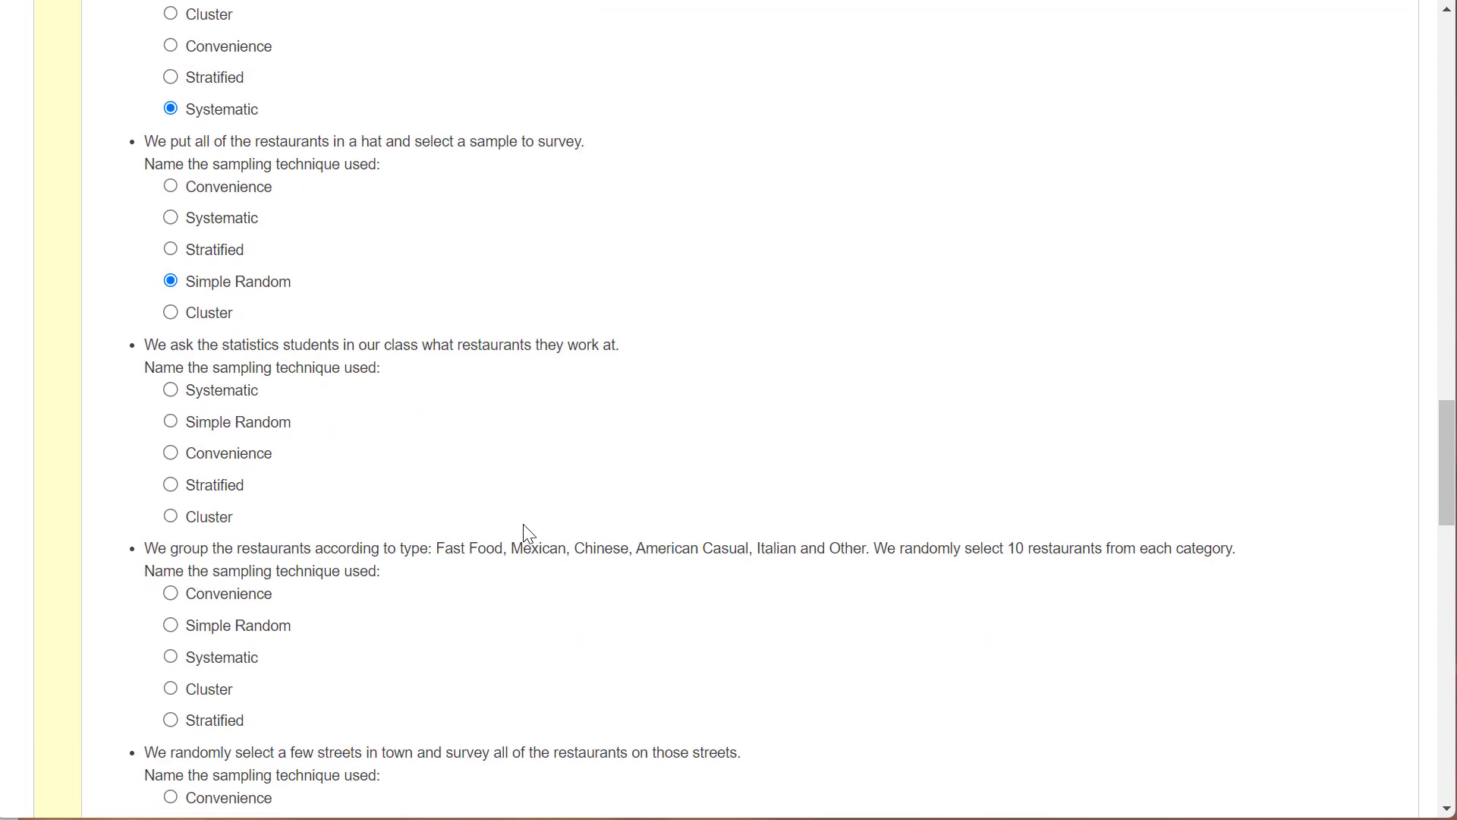
click(170, 453)
scroll(545, 528, down, 3)
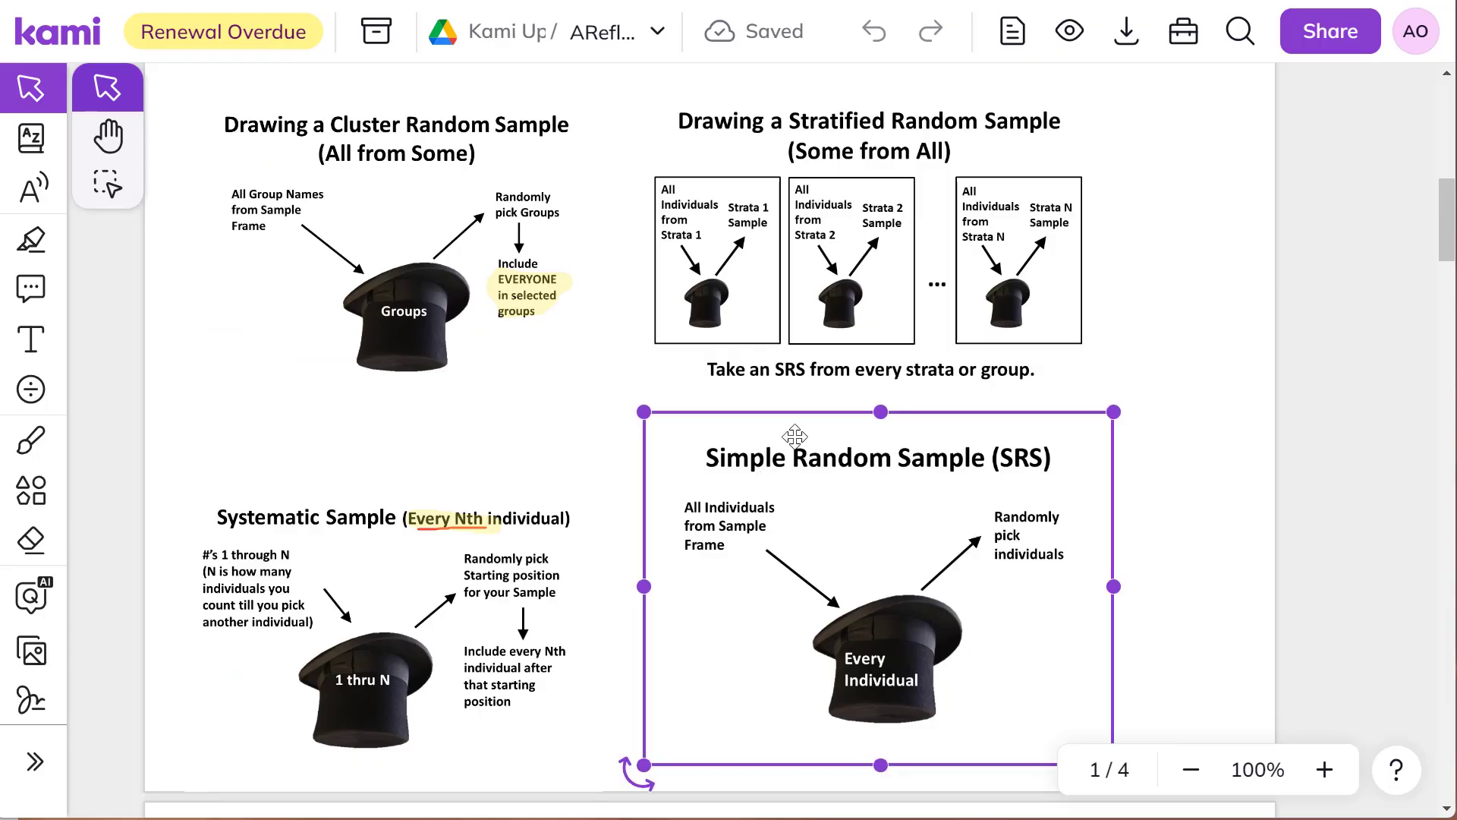
click(1055, 267)
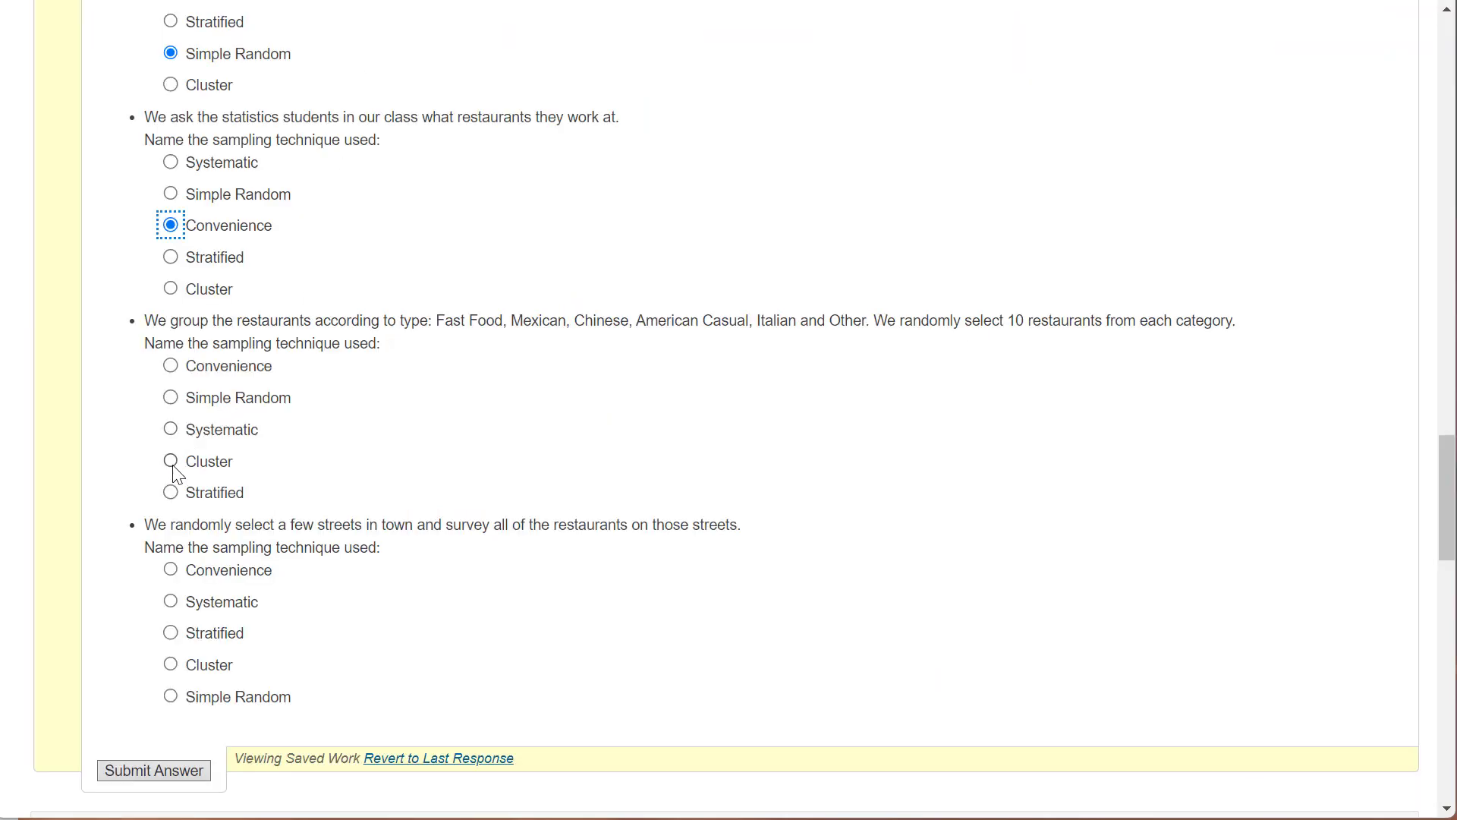
Answer Cluster for the selected-streets item and confirm it against the Kami Cluster Random Sample diagram.
scroll(452, 361, down, 3)
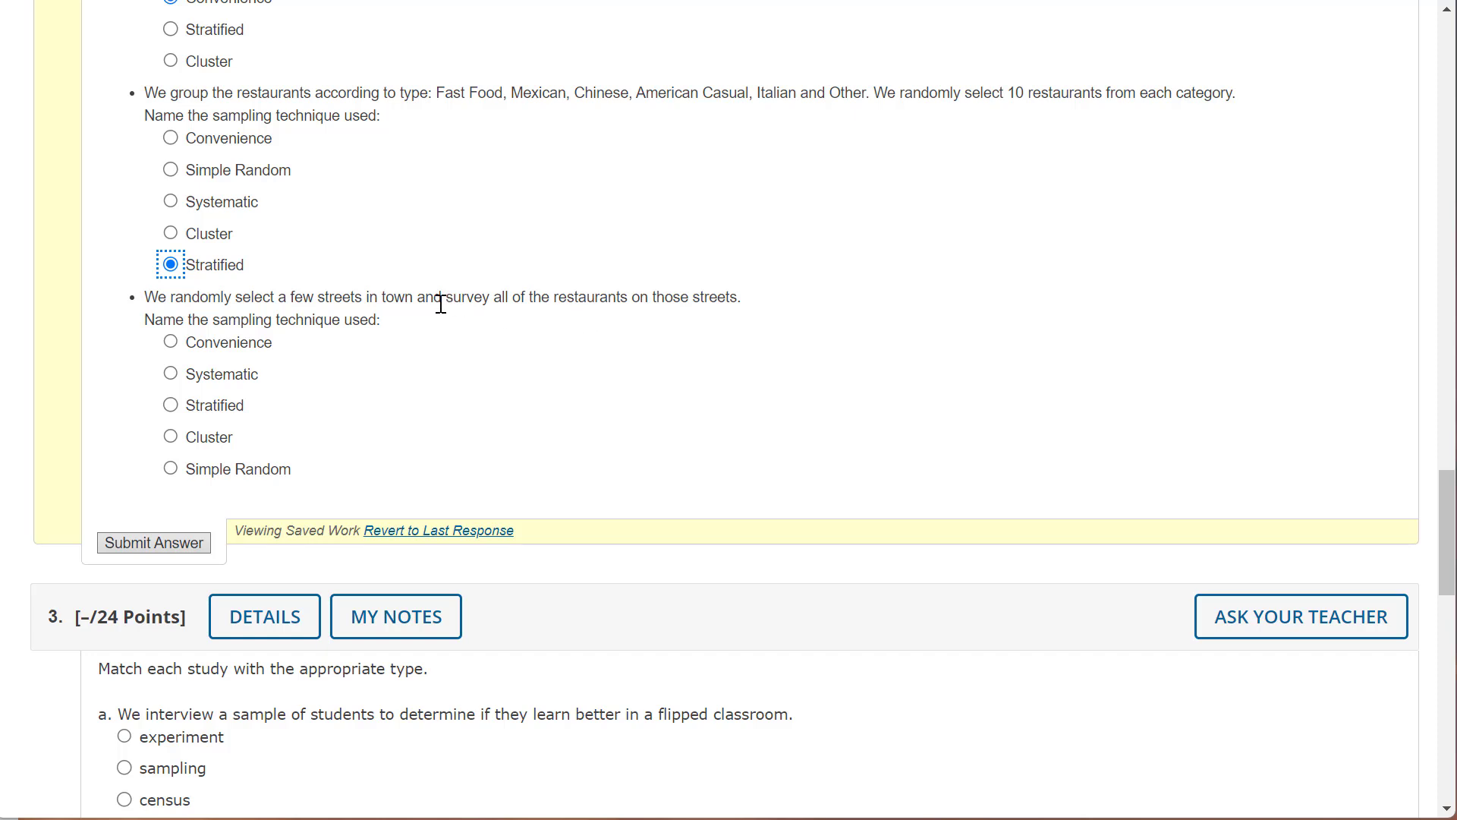
click(185, 439)
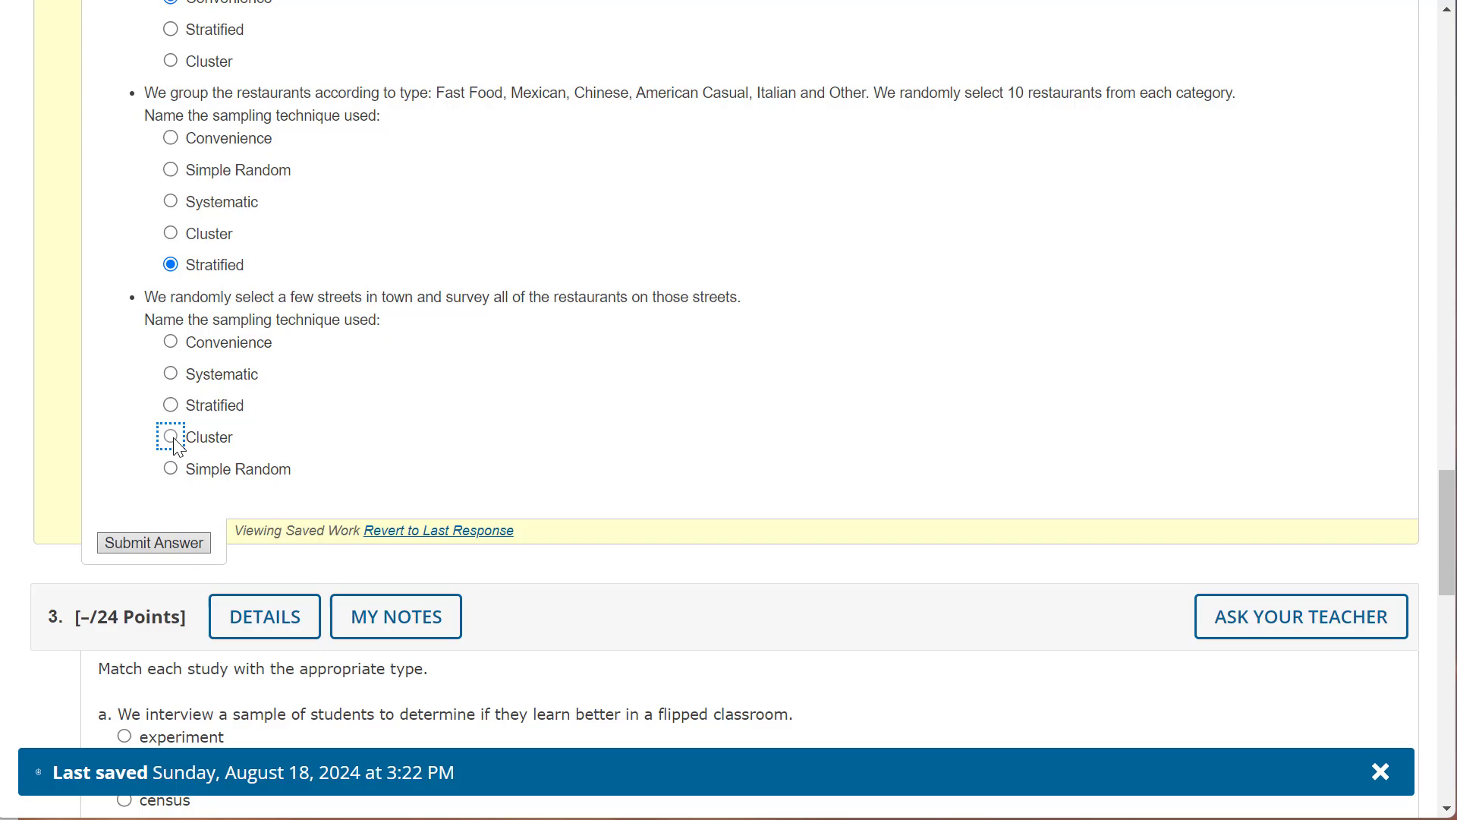
key(alt+Tab)
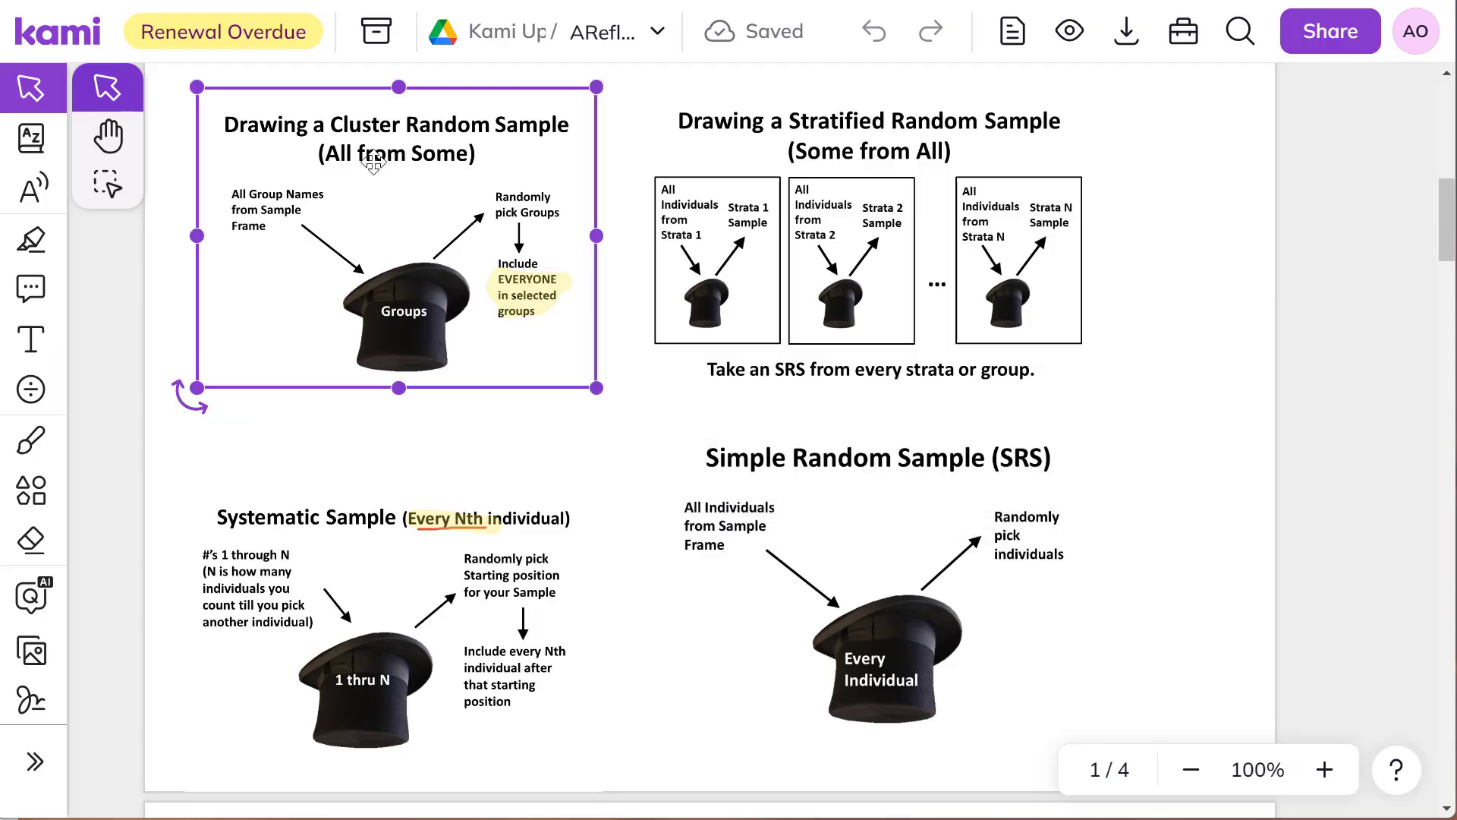
click(269, 173)
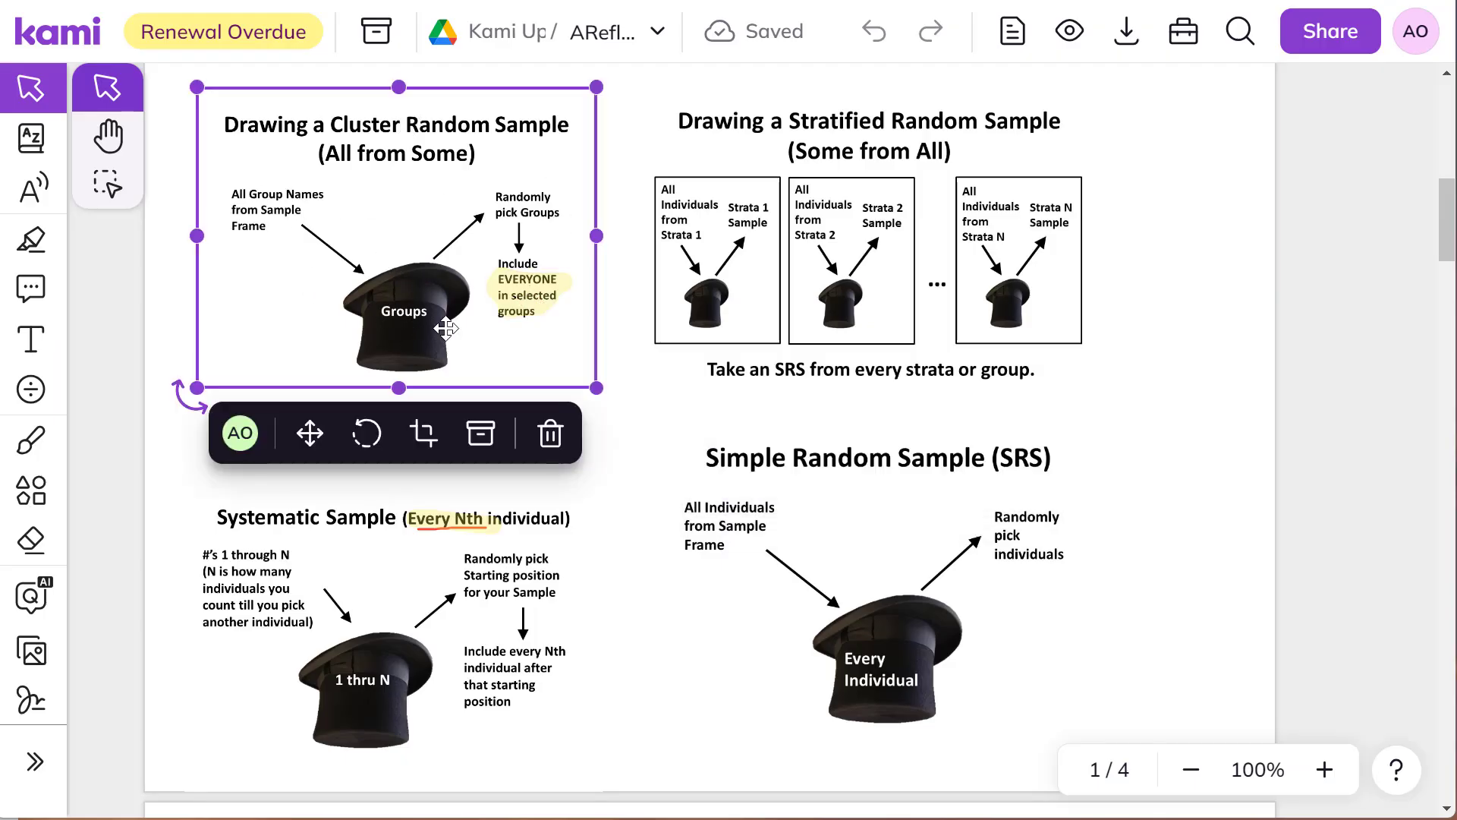
key(Escape)
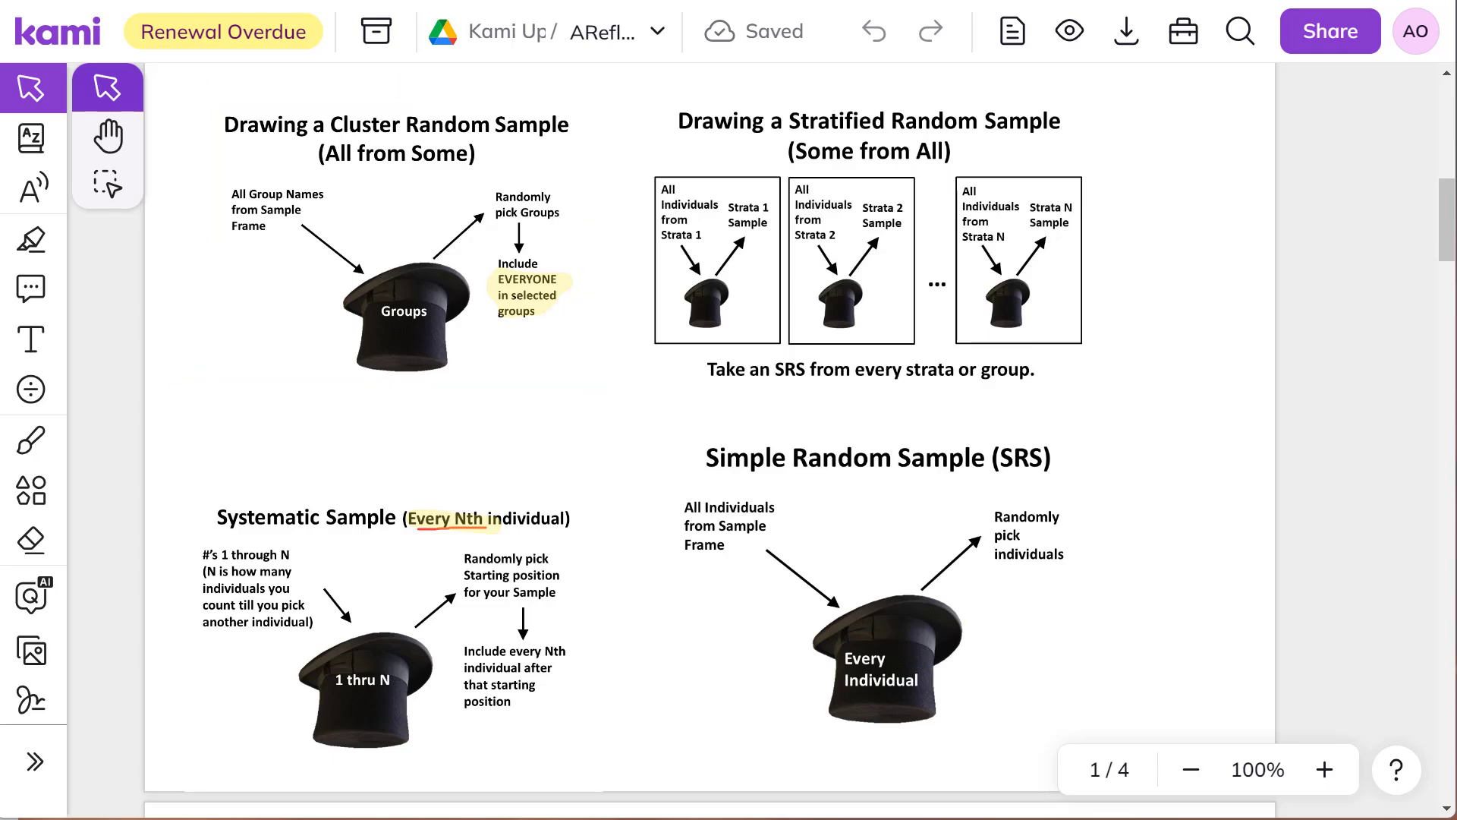
key(alt+Tab)
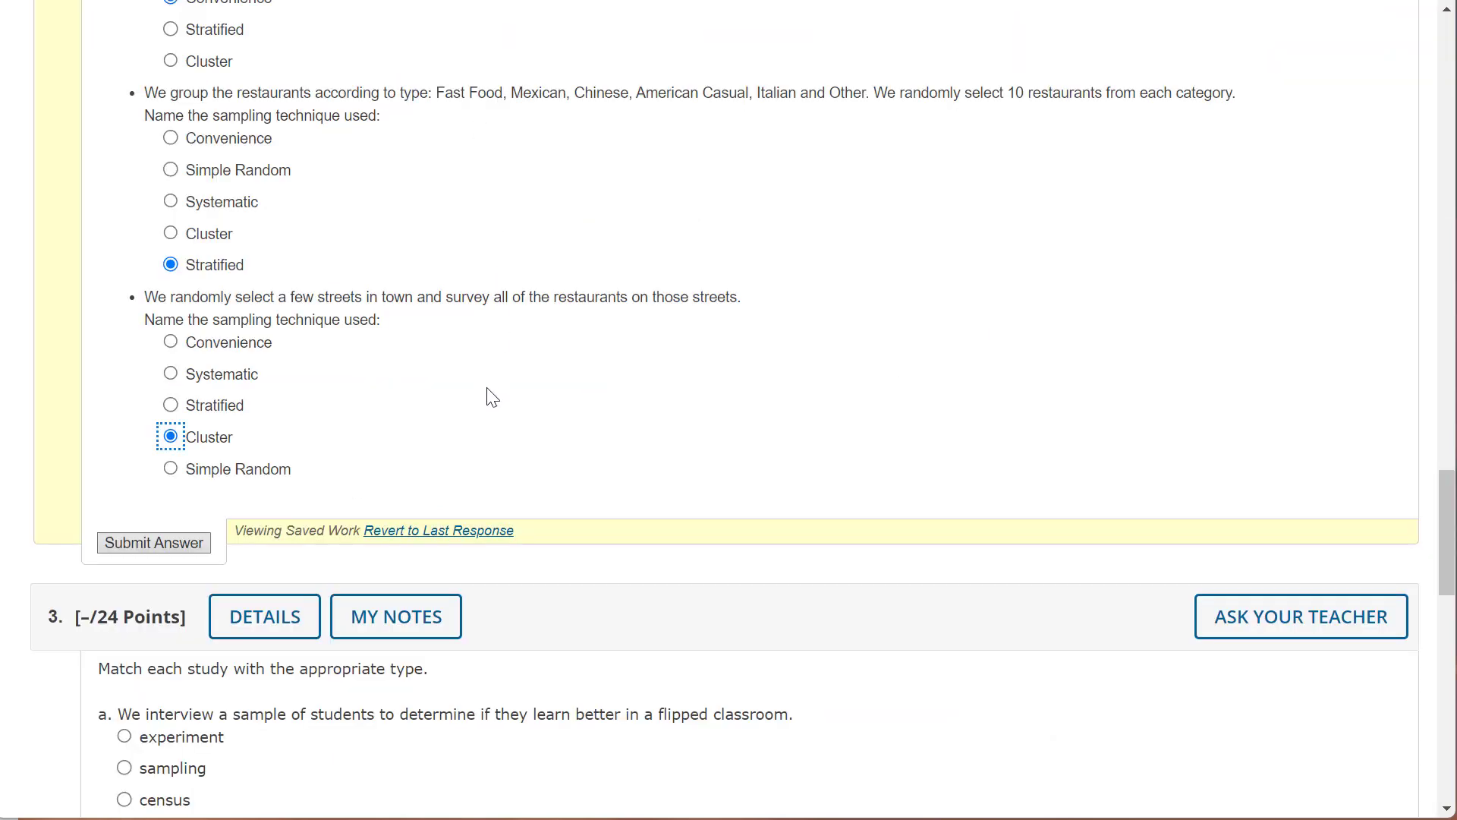
Submit question 2, then mark question 3 item a as sampling and item b as experiment.
click(164, 545)
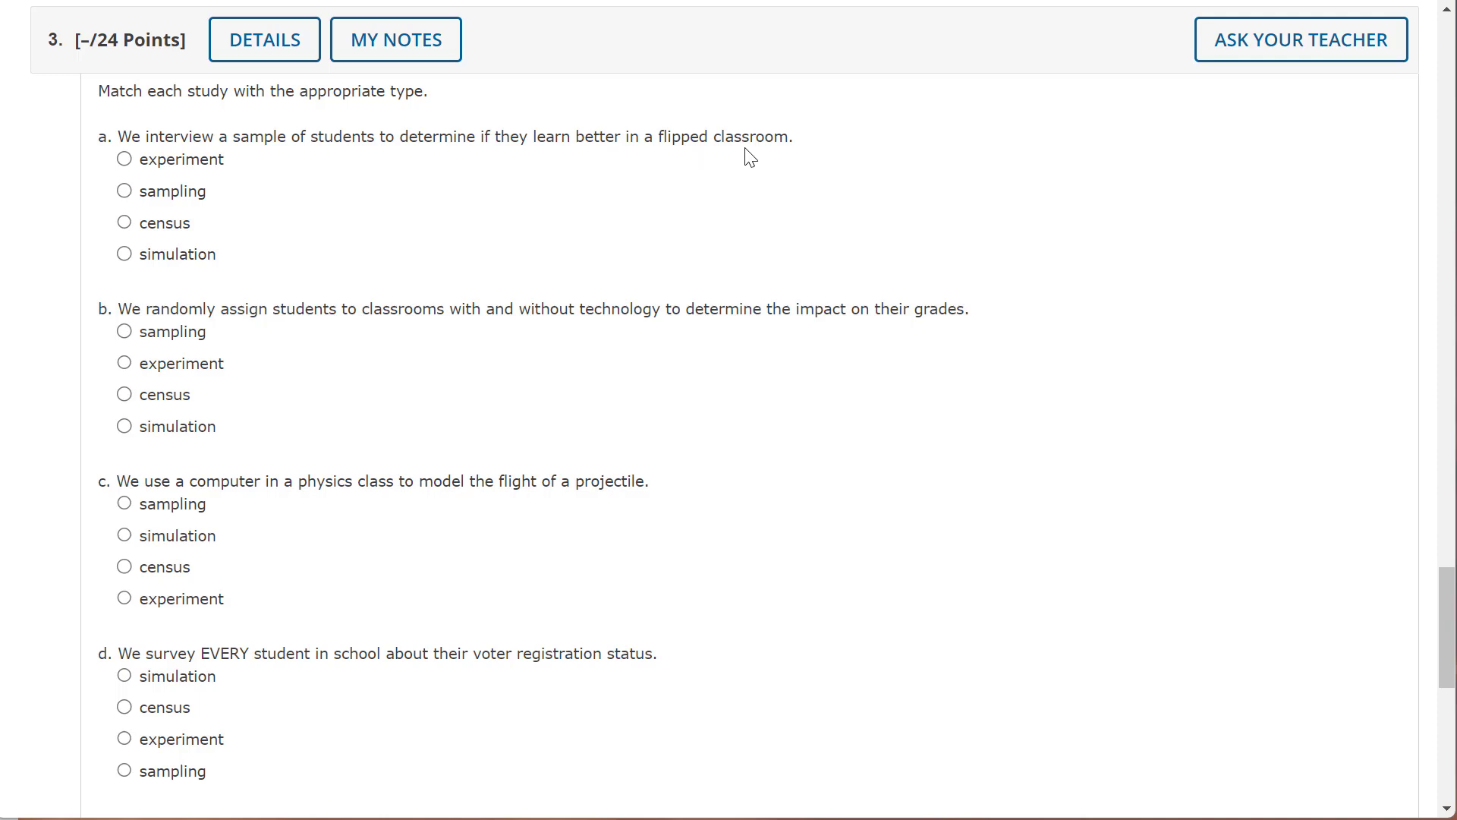
click(124, 191)
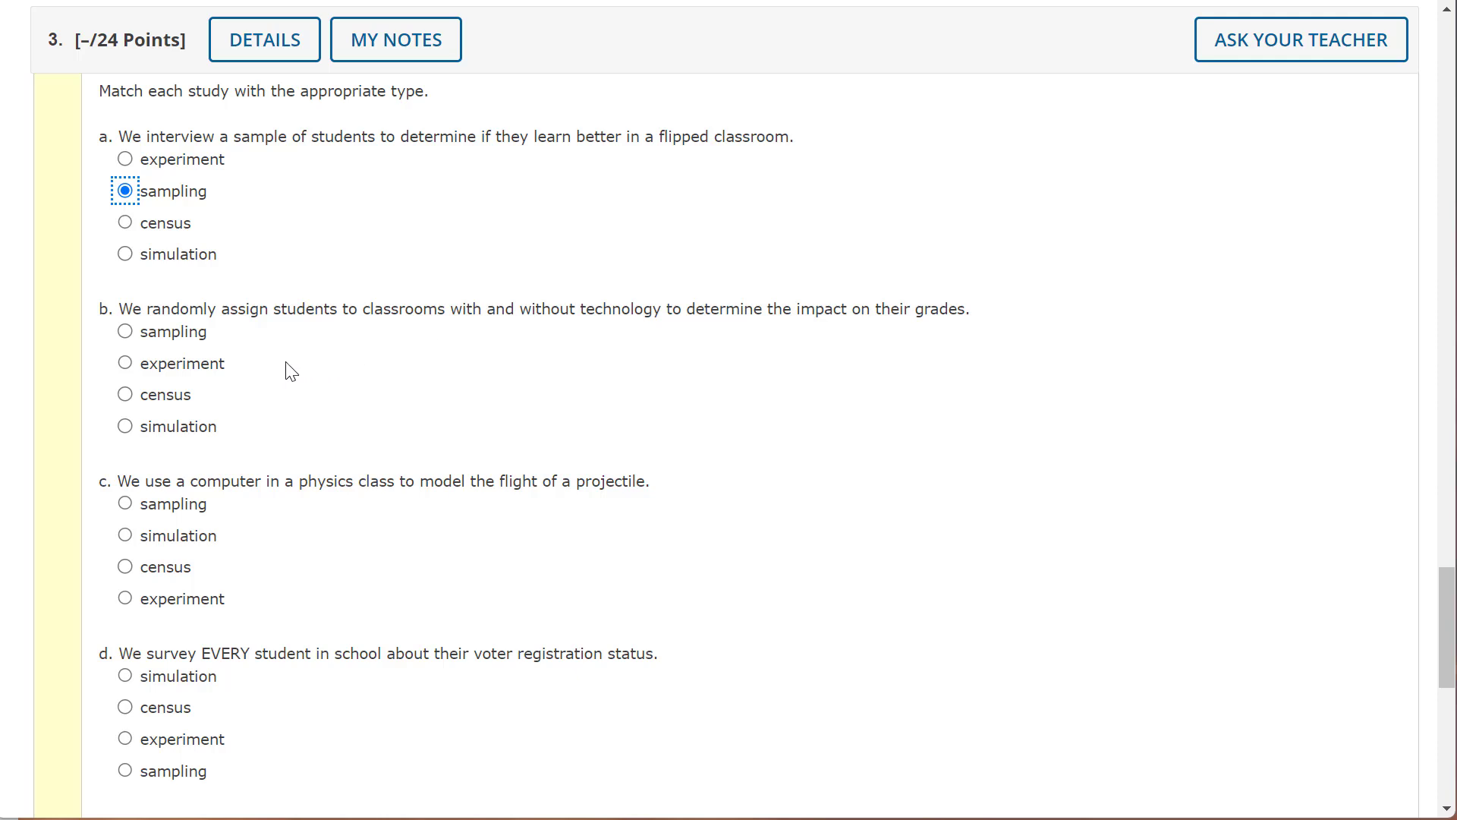
click(127, 370)
Verify item b against the Experiment diagram in the Kami notes.
key(ctrl+Tab)
scroll(641, 296, down, 15)
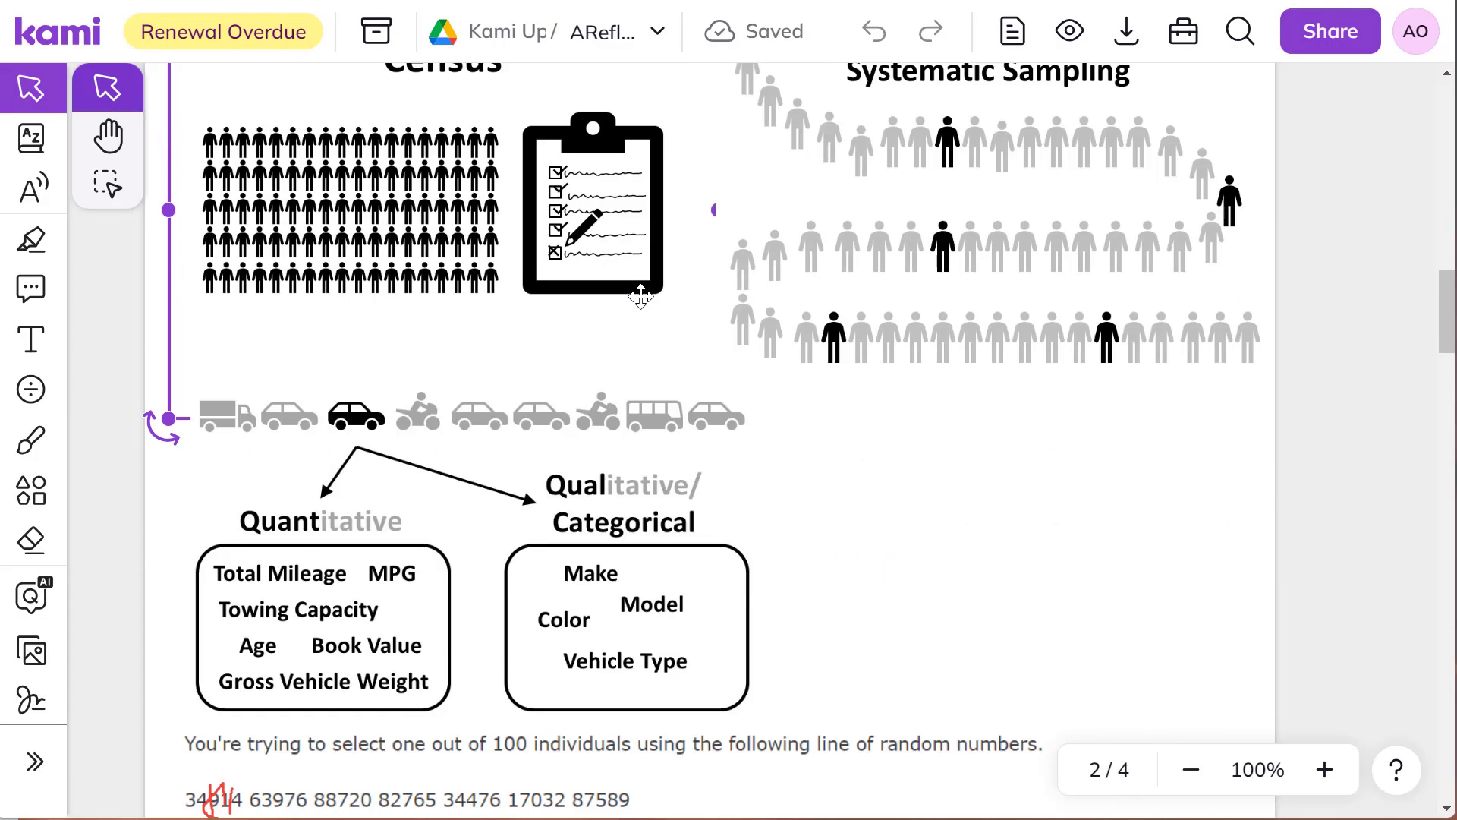
click(641, 296)
scroll(641, 296, down, 10)
click(513, 508)
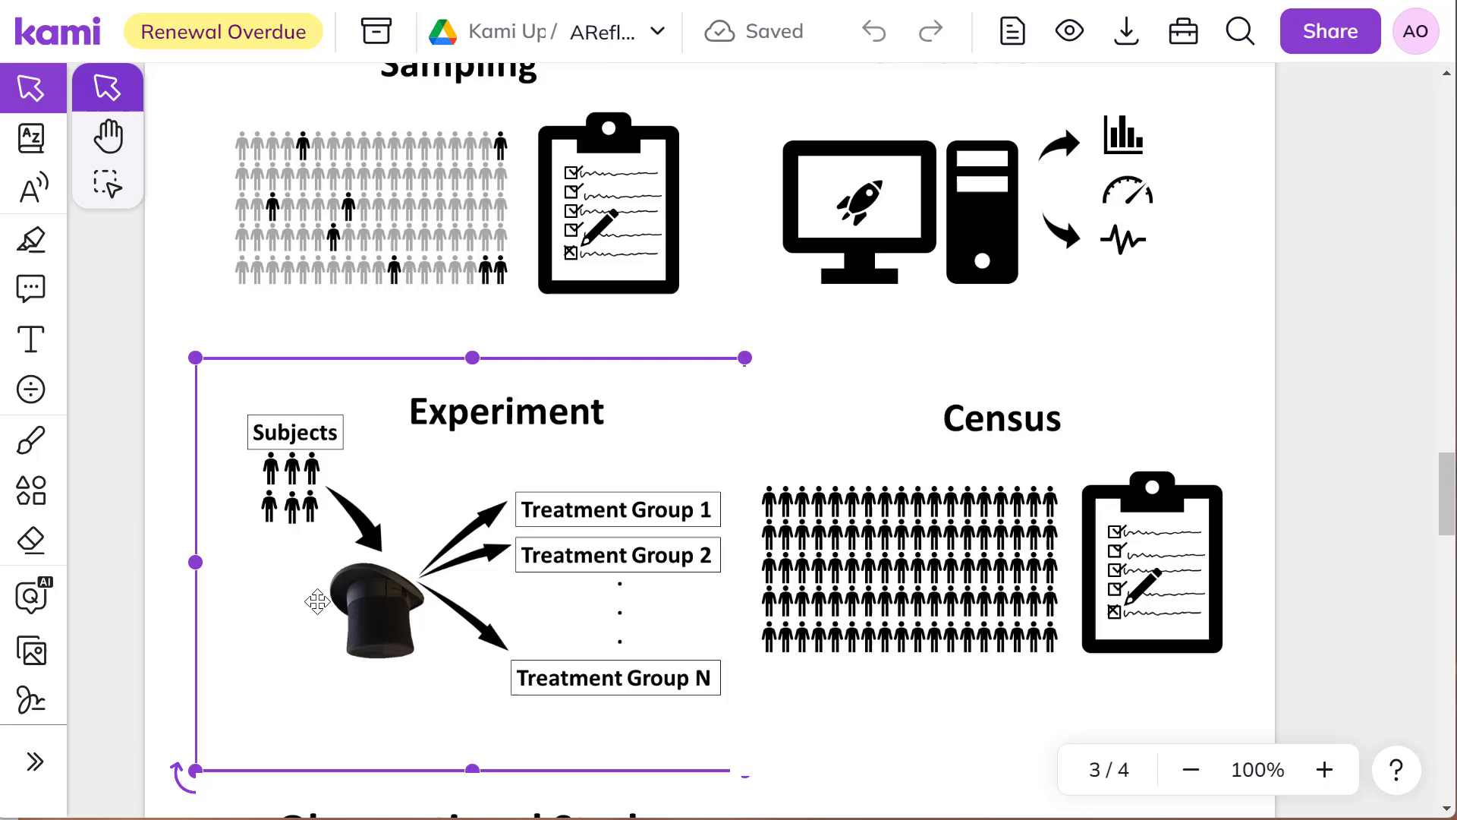
scroll(589, 473, up, 3)
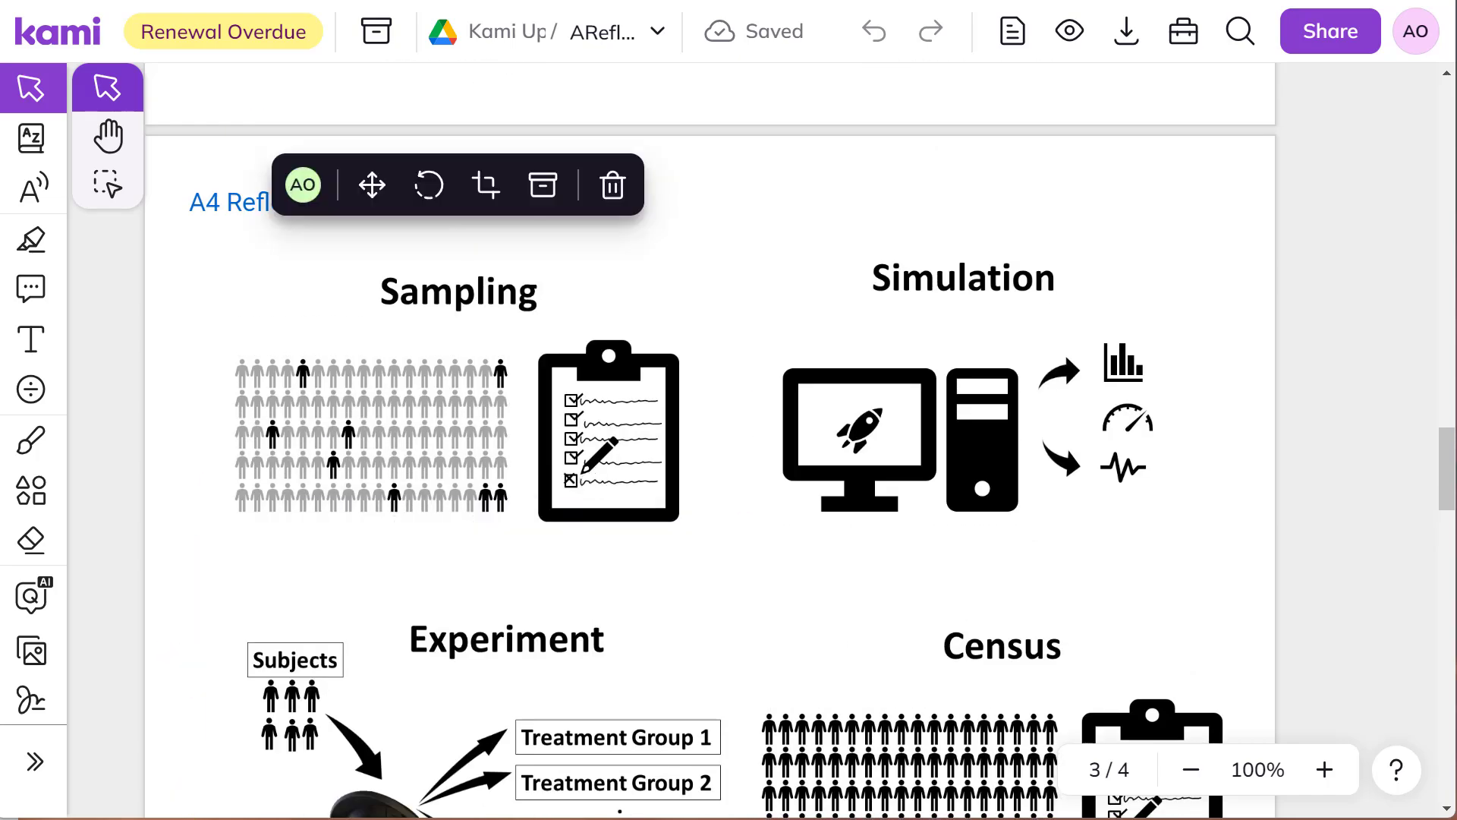
key(ctrl+Tab)
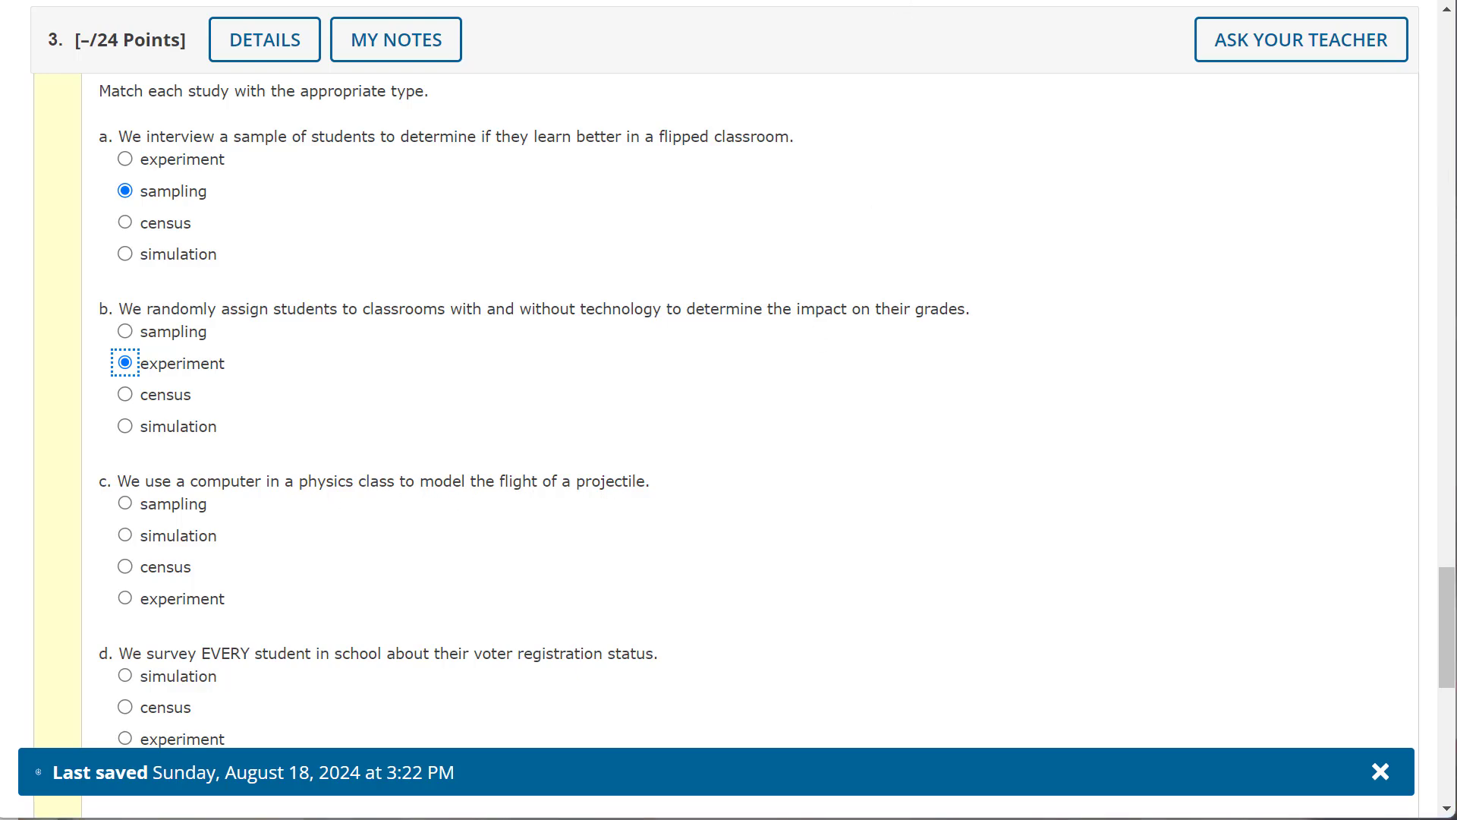
Check the Simulation diagram, then mark item c as simulation and item d as census.
key(ctrl+Tab)
click(790, 383)
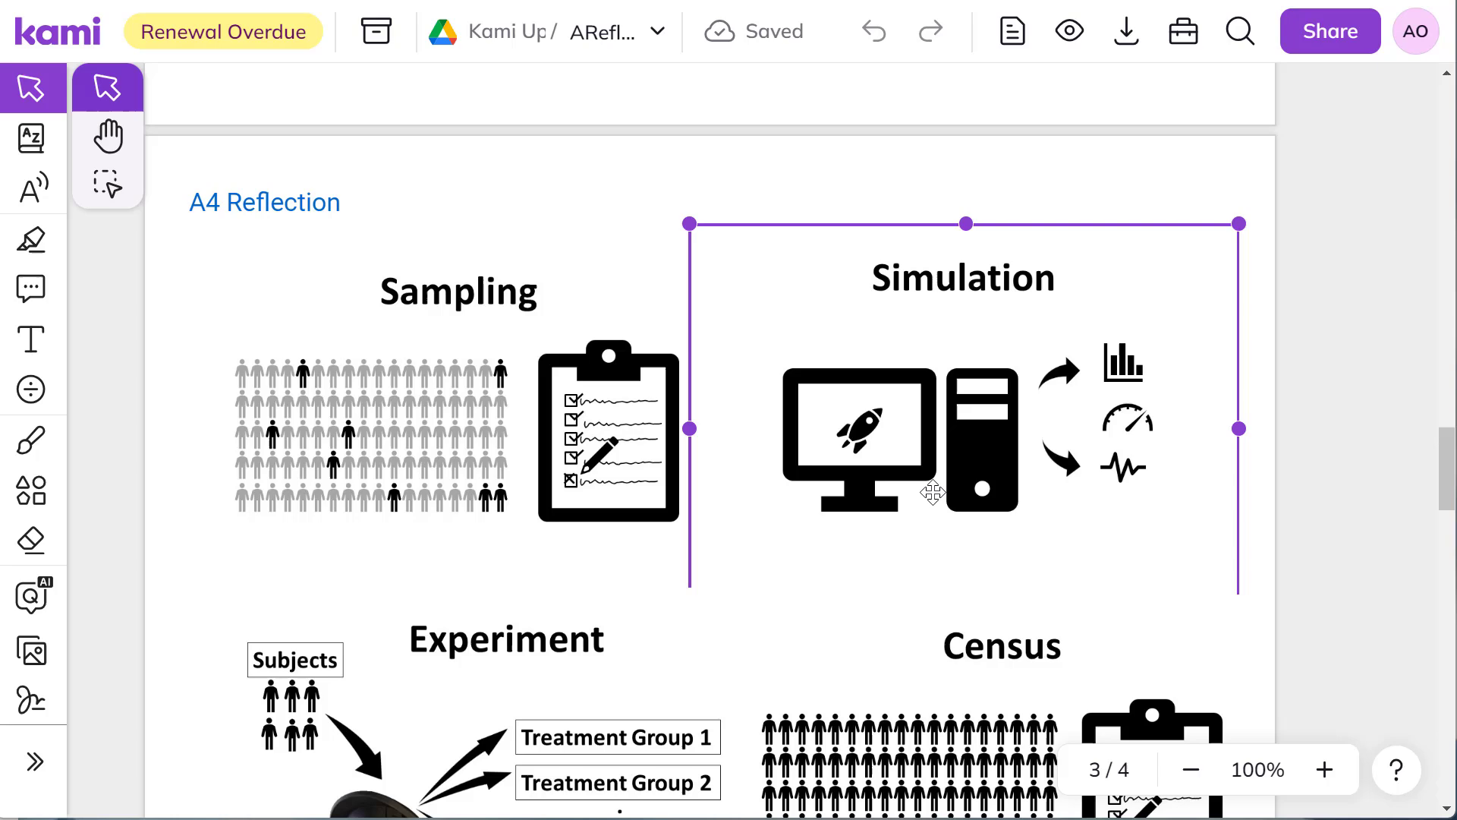
key(Escape)
key(ctrl+shift+Tab)
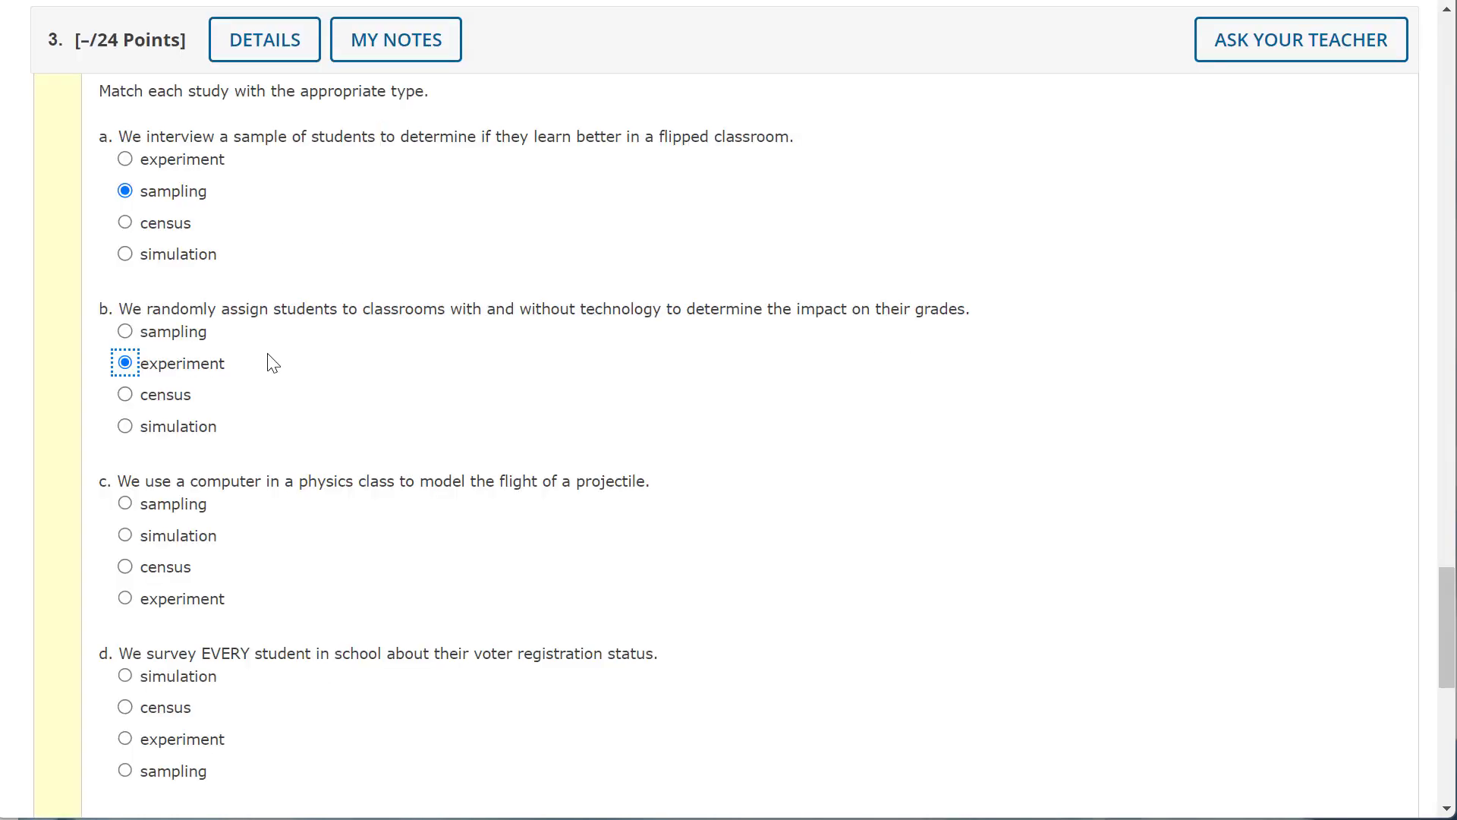
click(125, 536)
scroll(277, 545, down, 3)
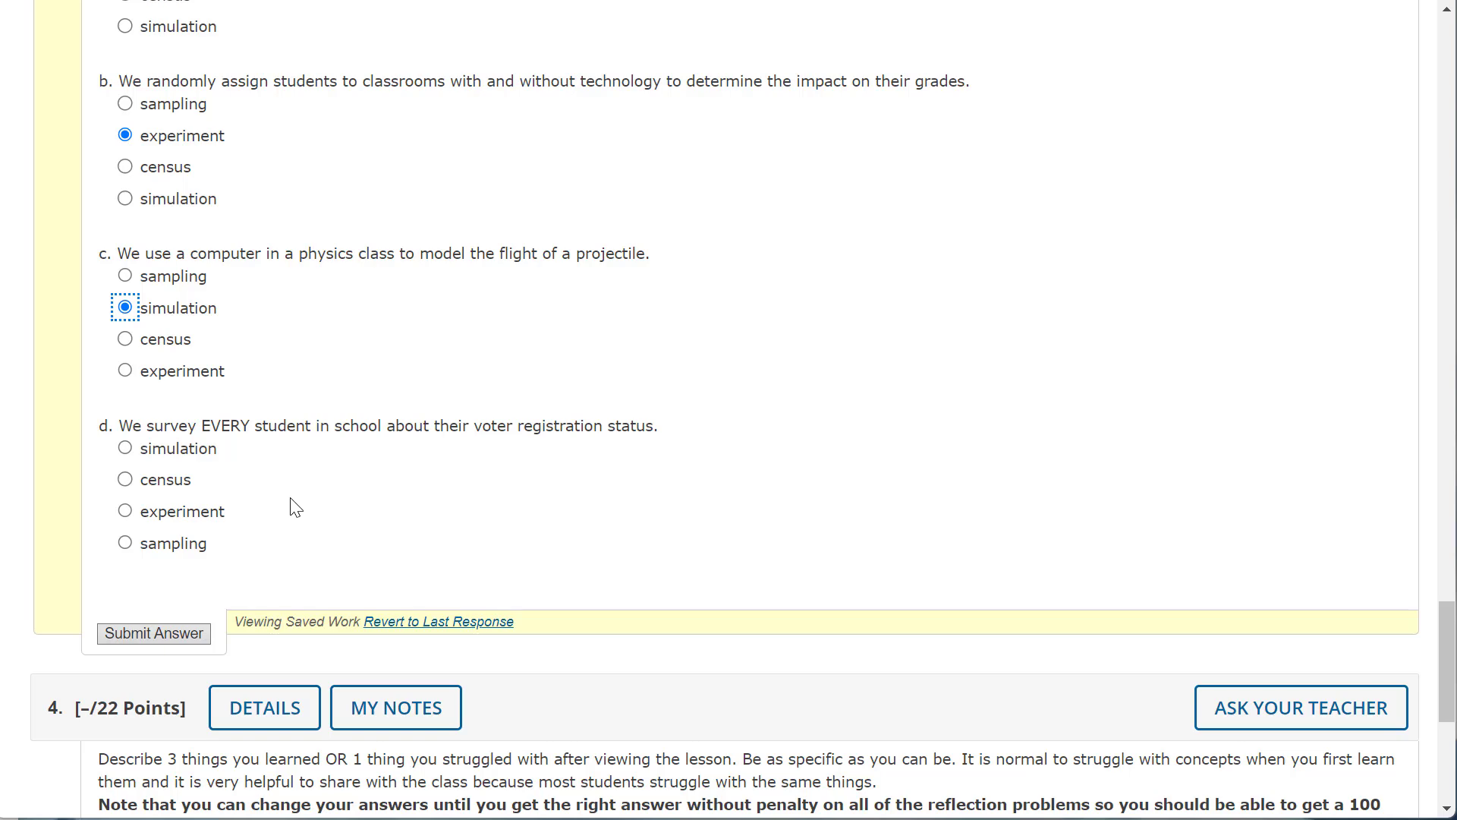
click(126, 480)
Recheck the Kami notes and submit question 3's answers.
key(alt+Tab)
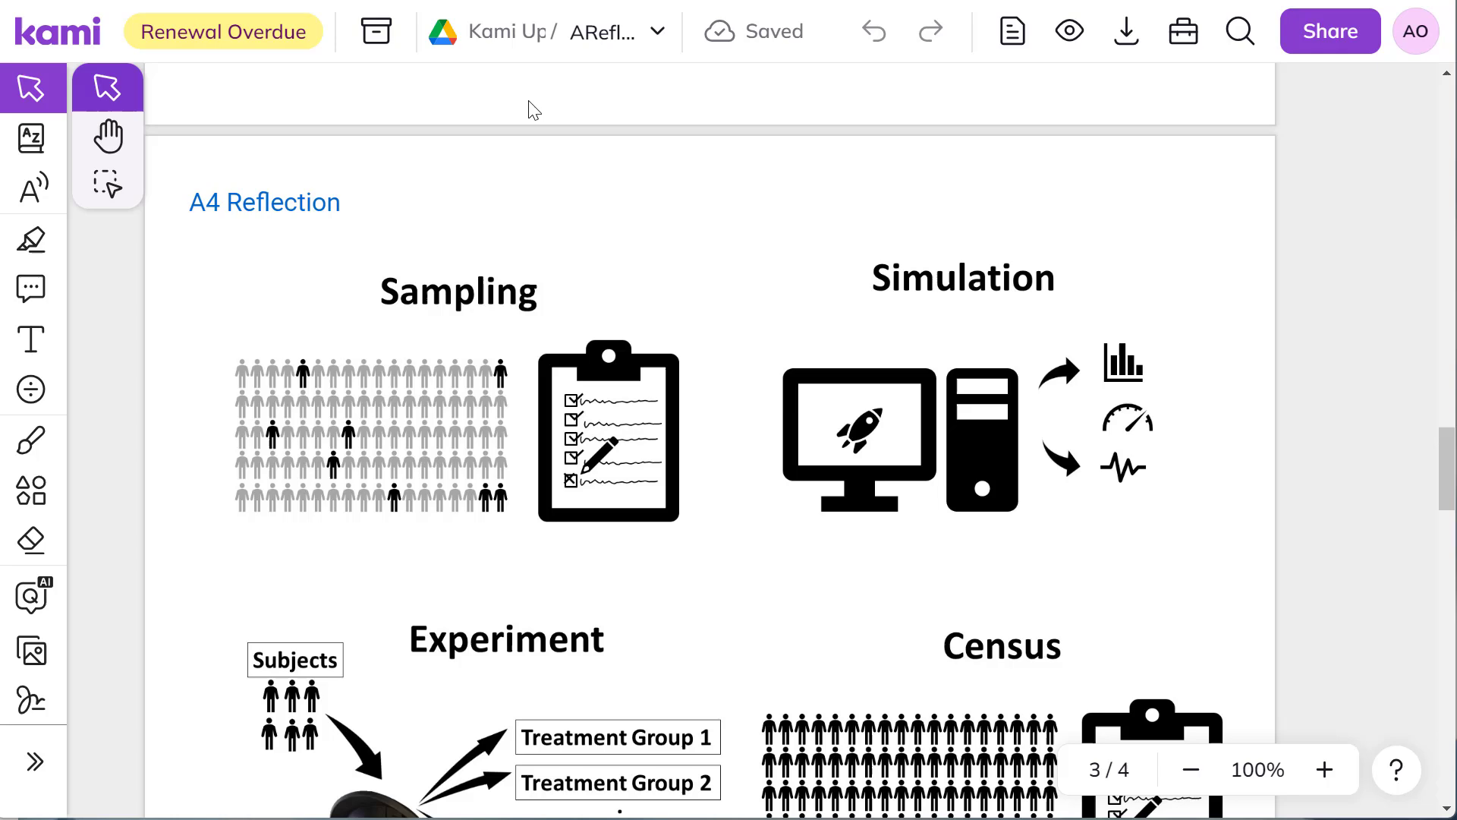
scroll(458, 559, down, 5)
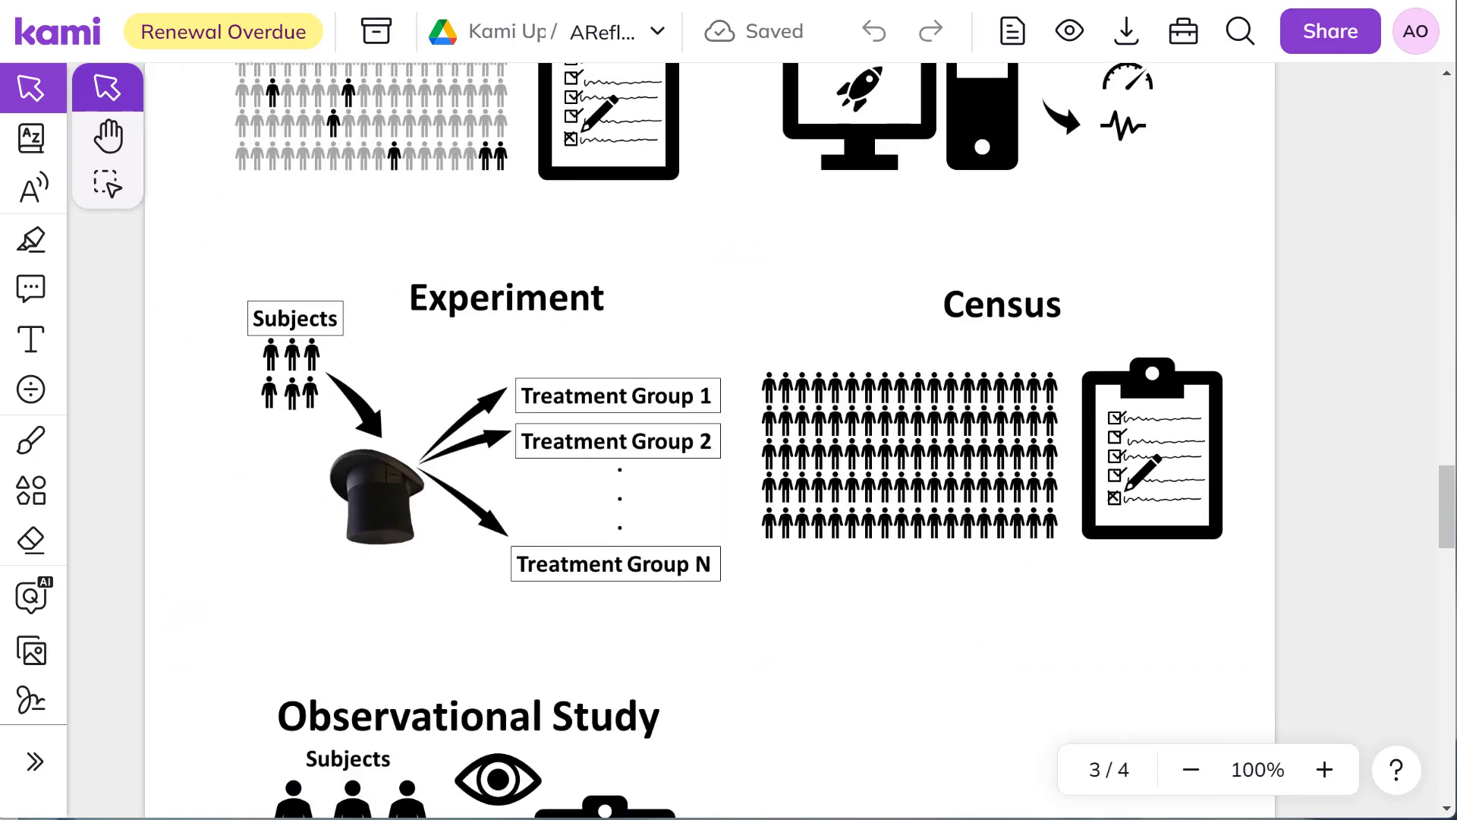
key(alt+Tab)
scroll(202, 465, down, 2)
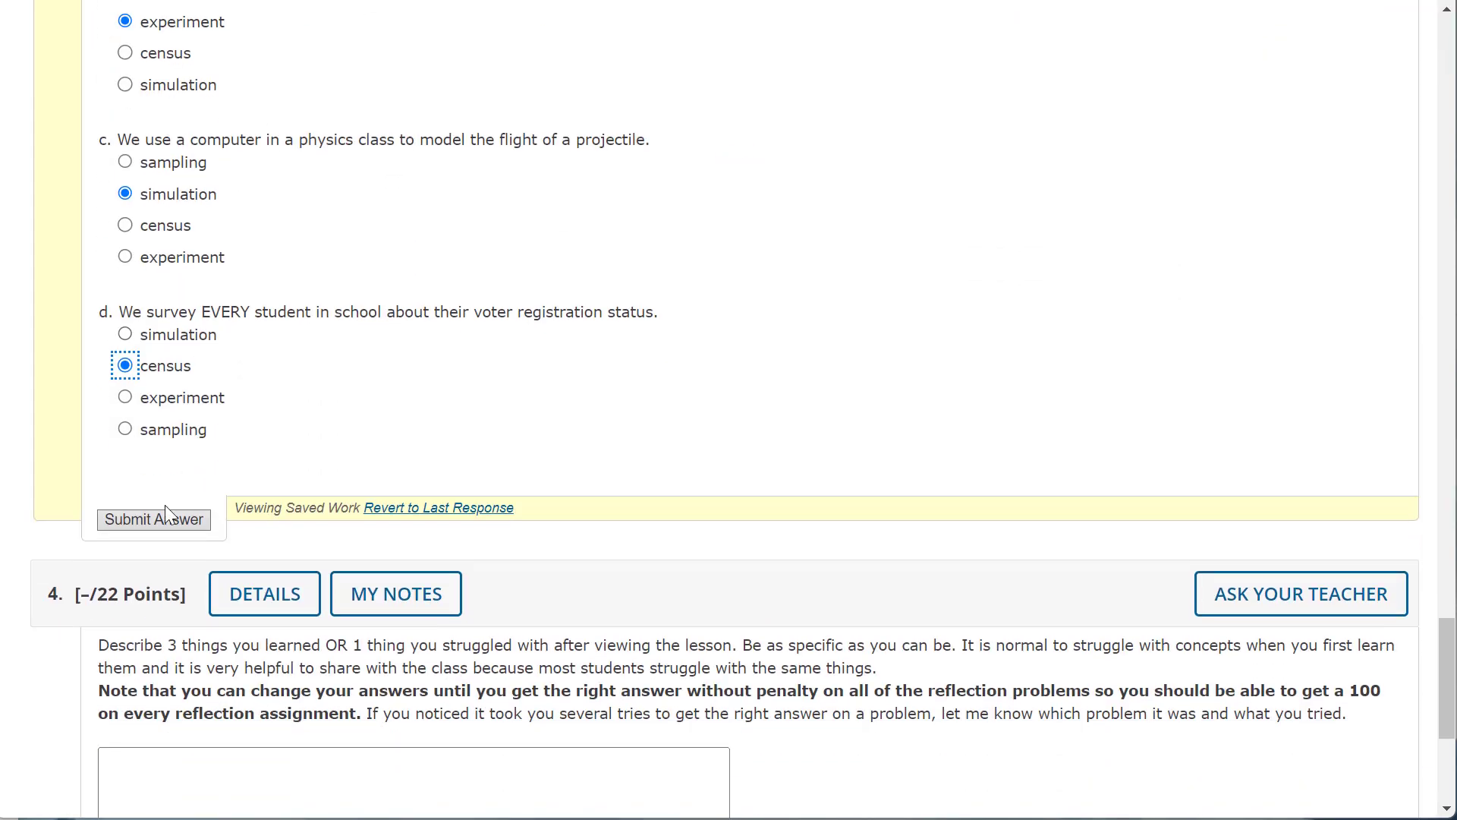
click(161, 523)
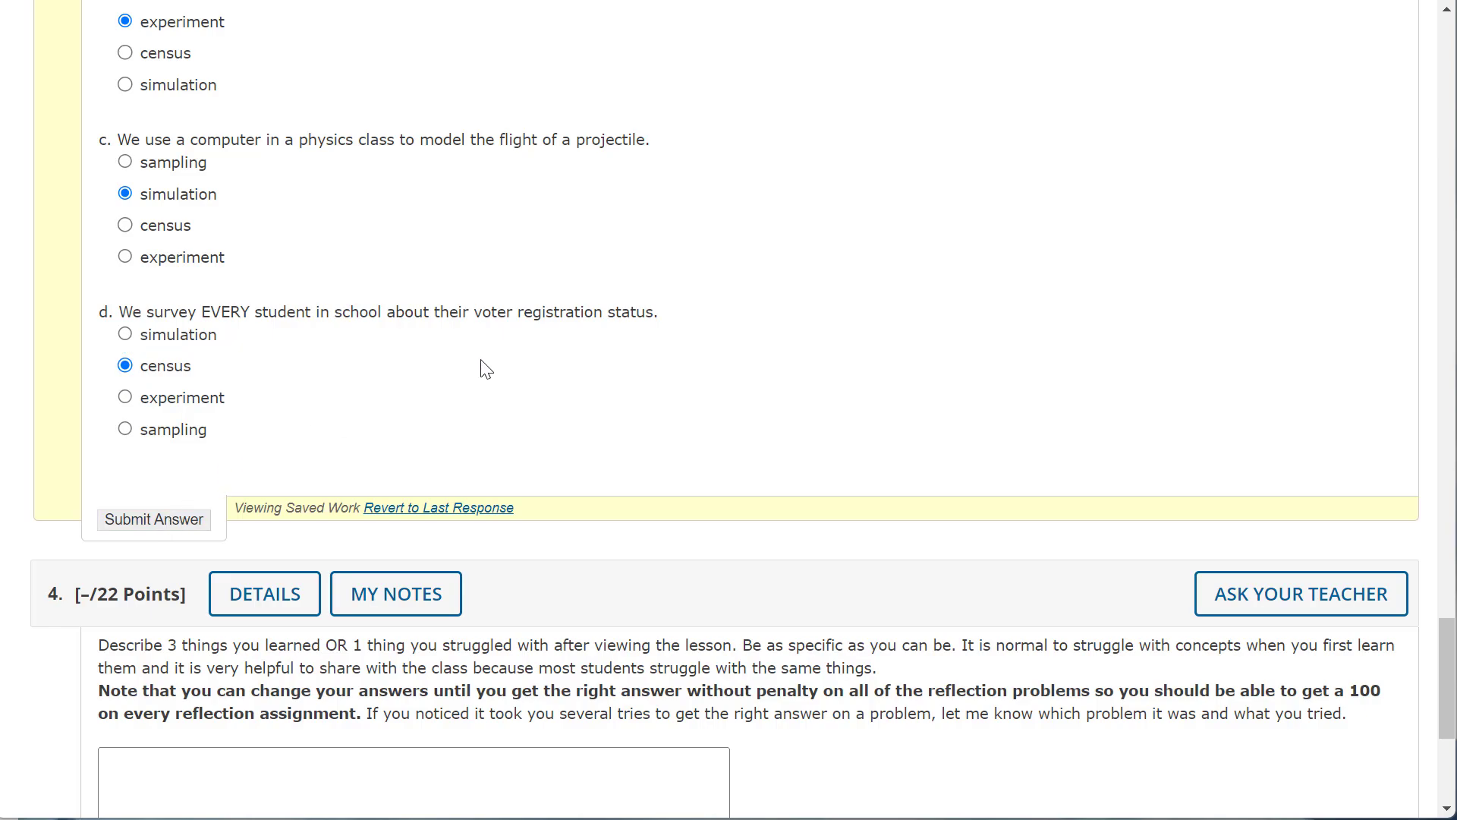
Scroll to question 4 and put the cursor in its empty reflection text area.
scroll(480, 360, down, 20)
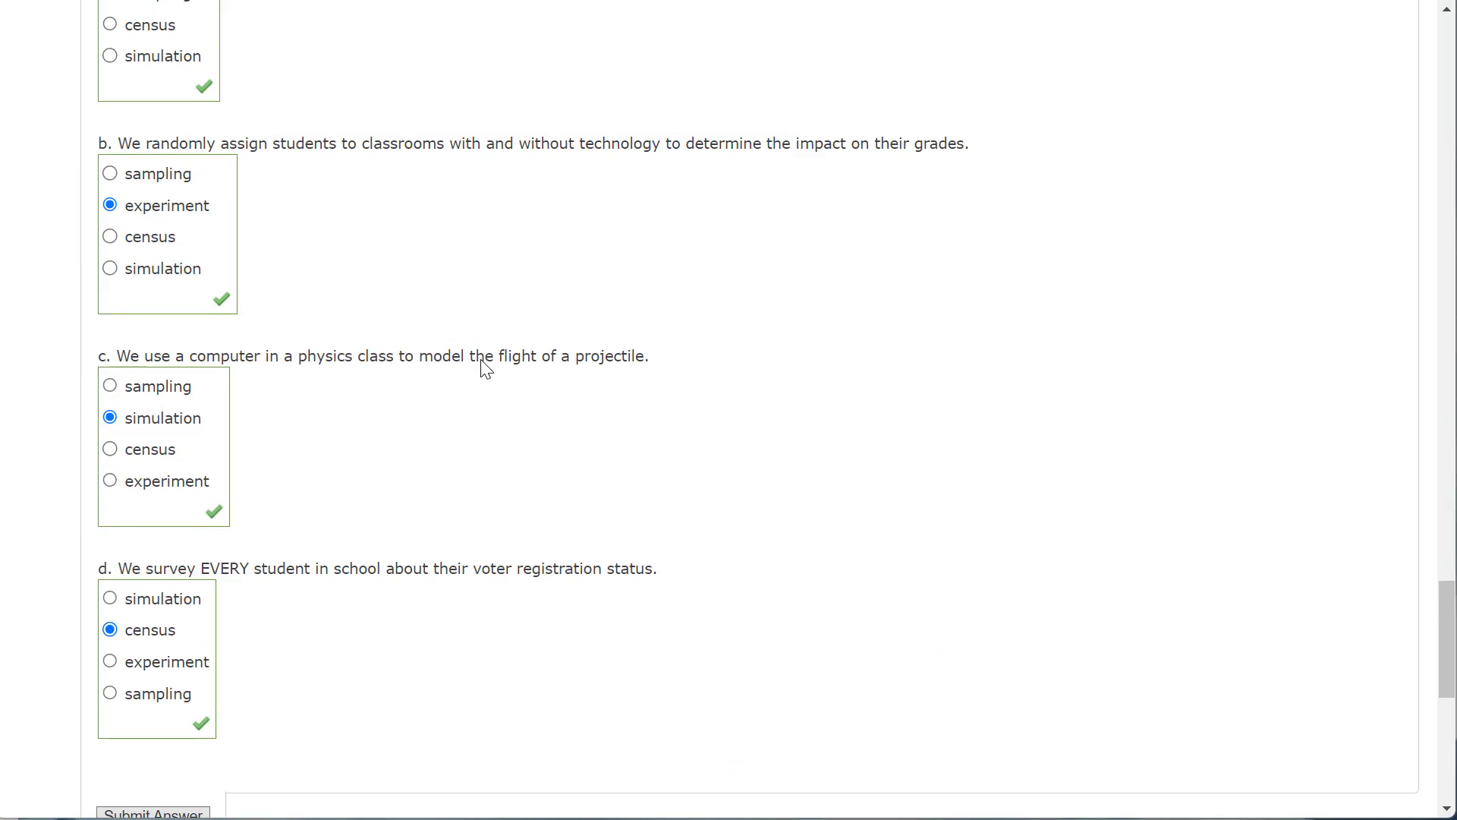
click(120, 388)
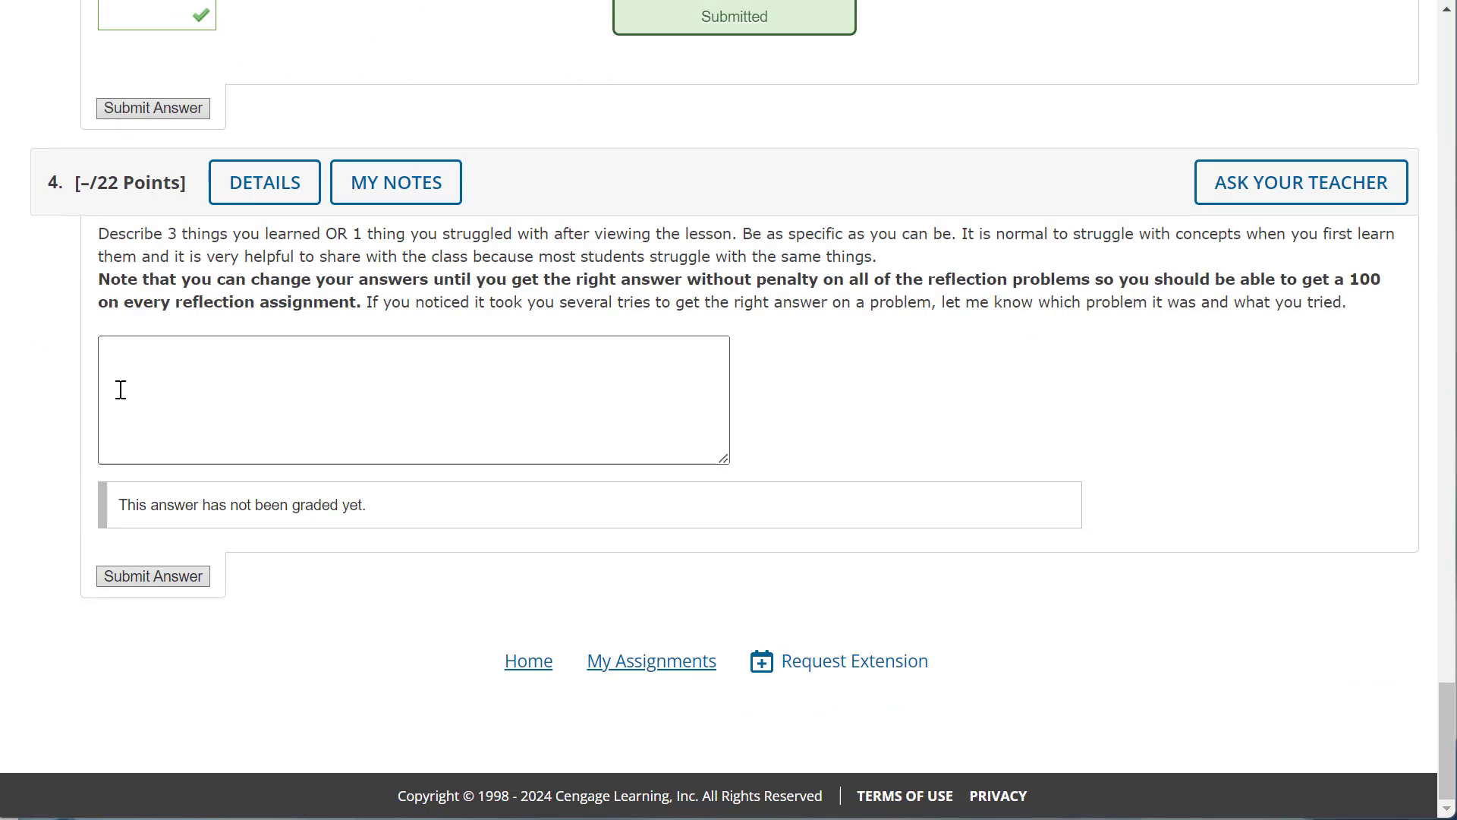
click(189, 395)
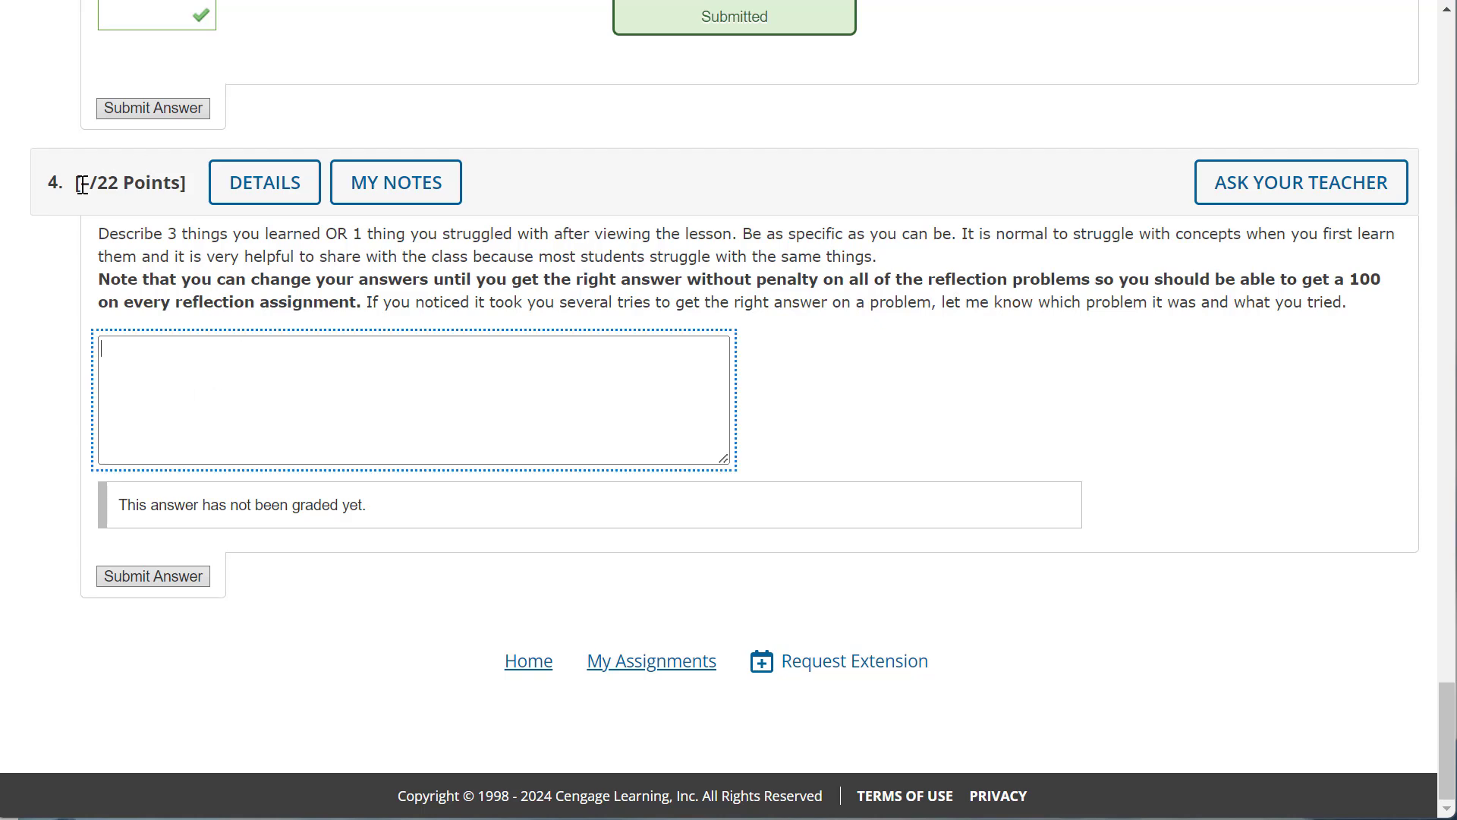